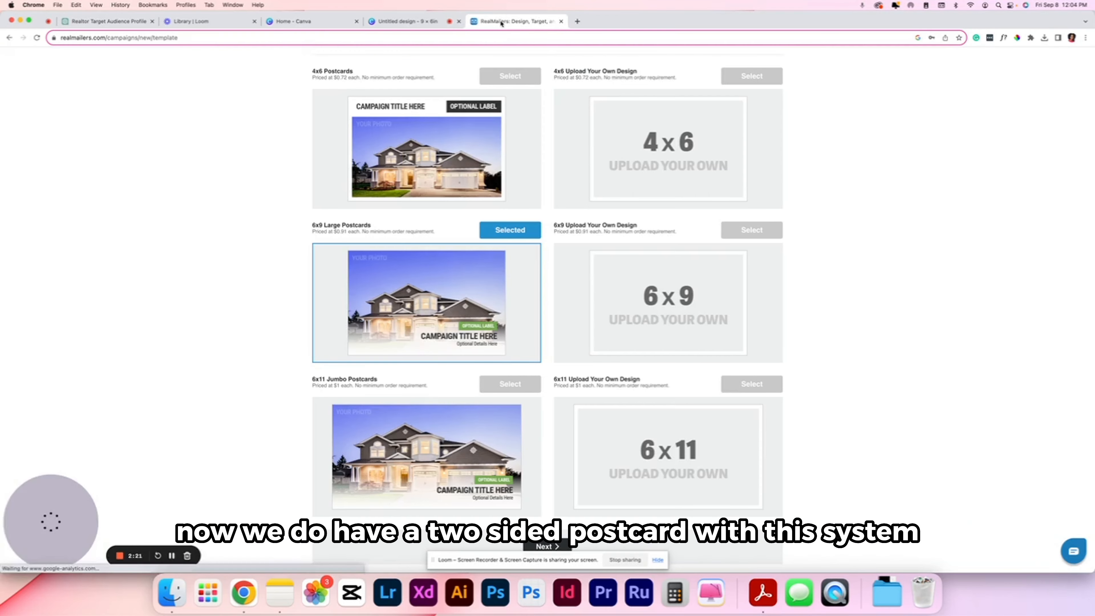
Switch to the untitled Canva design and search the templates for "Postcard".
left_click(412, 25)
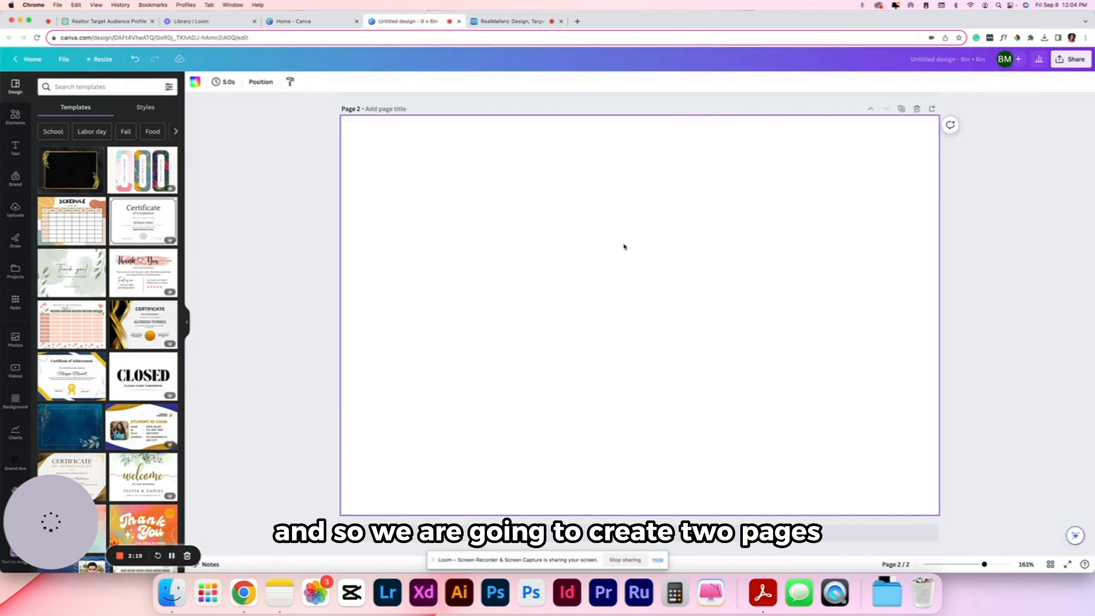
scroll(624, 245, "up", 5)
left_click(302, 299)
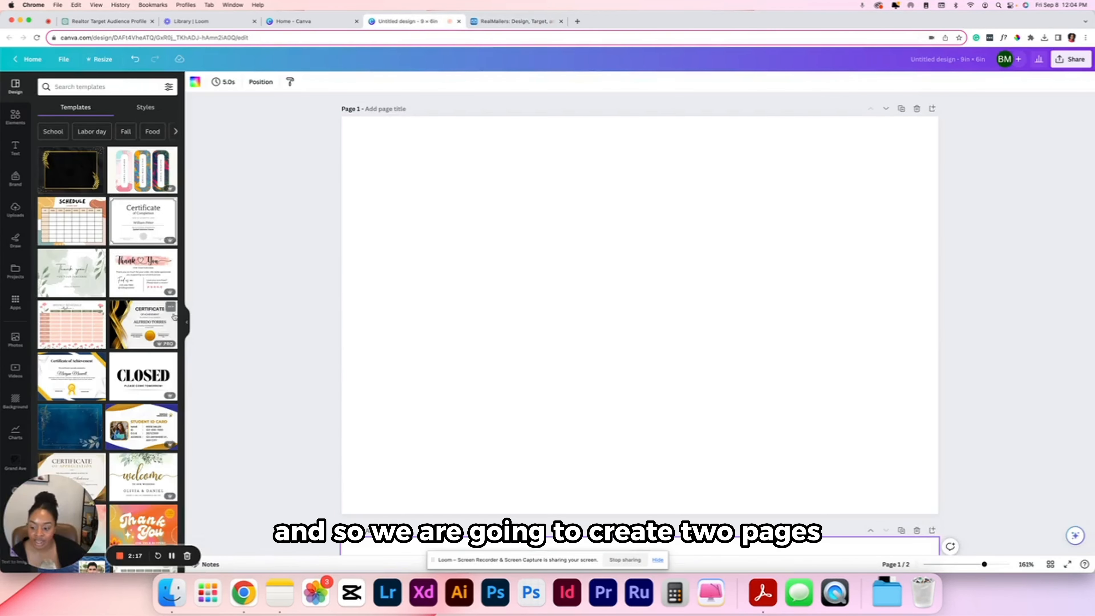
left_click(134, 89)
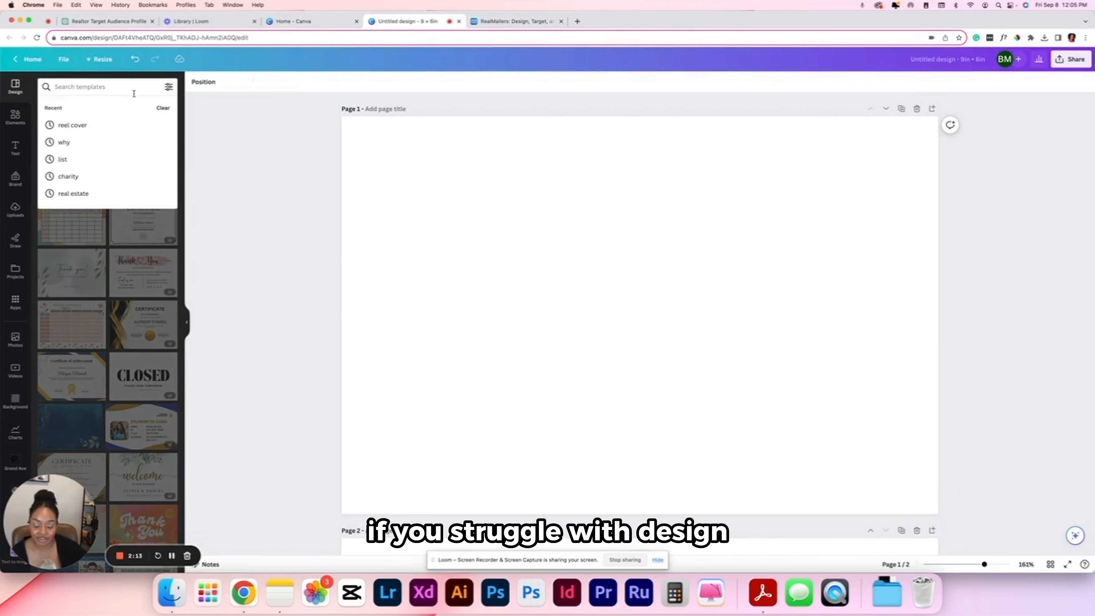
type("Postcard")
key("Return")
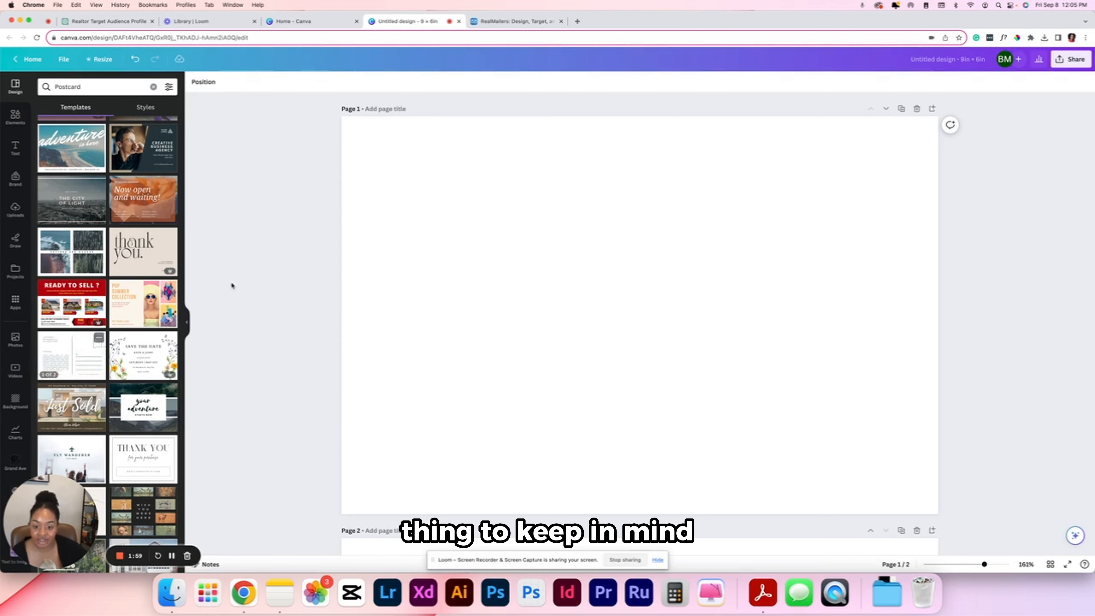
Show the rulers and guides and place a vertical guide at the page's horizontal centre, at about 4.5 in.
scroll(618, 330, "down", 5)
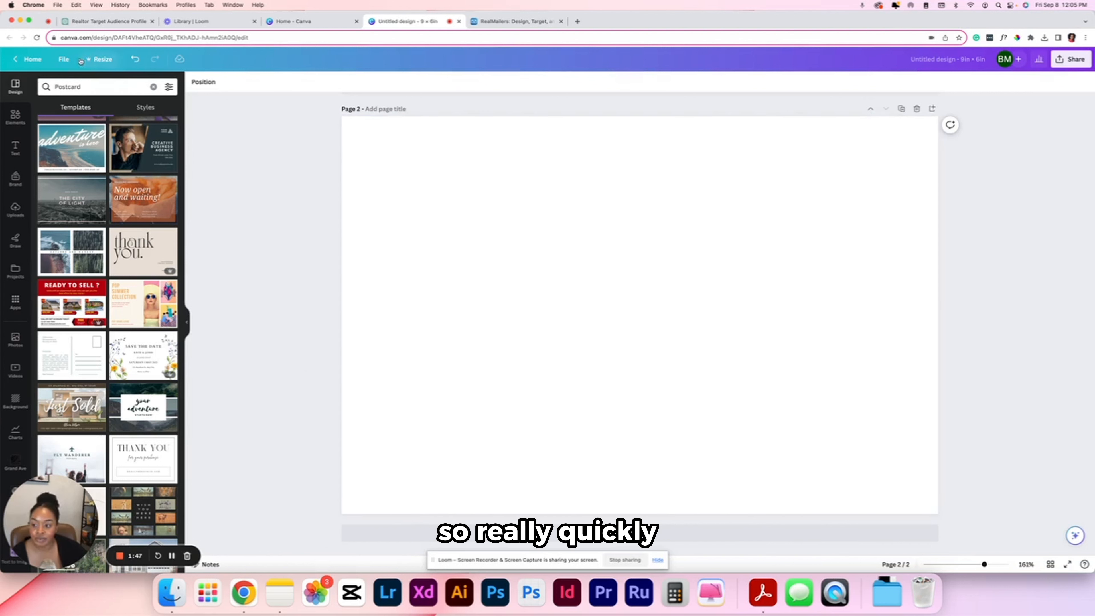
left_click(65, 59)
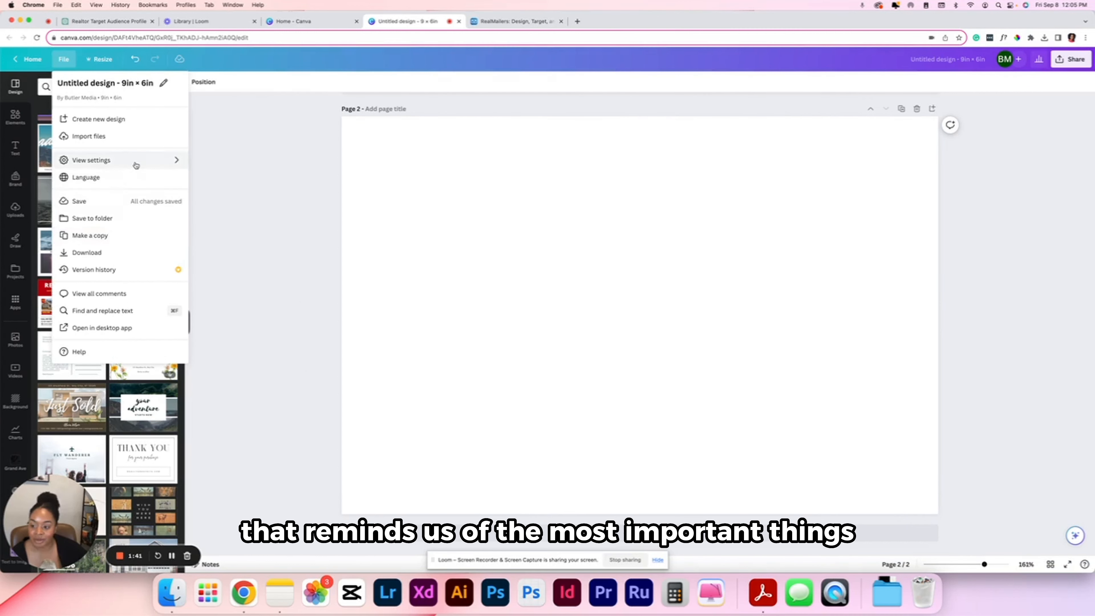
mouse_move(136, 162)
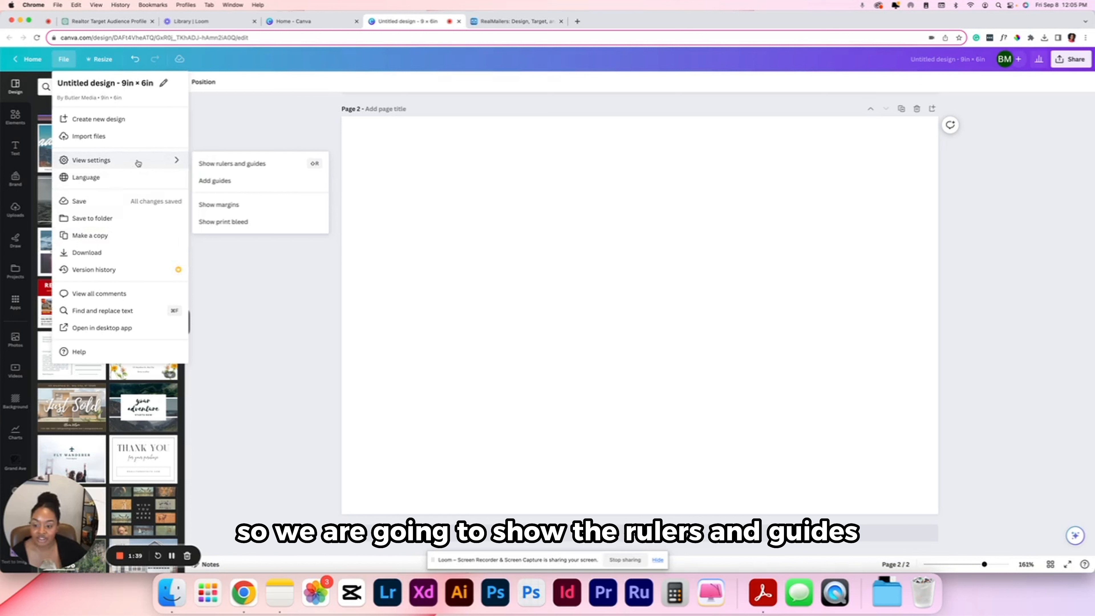
left_click(237, 166)
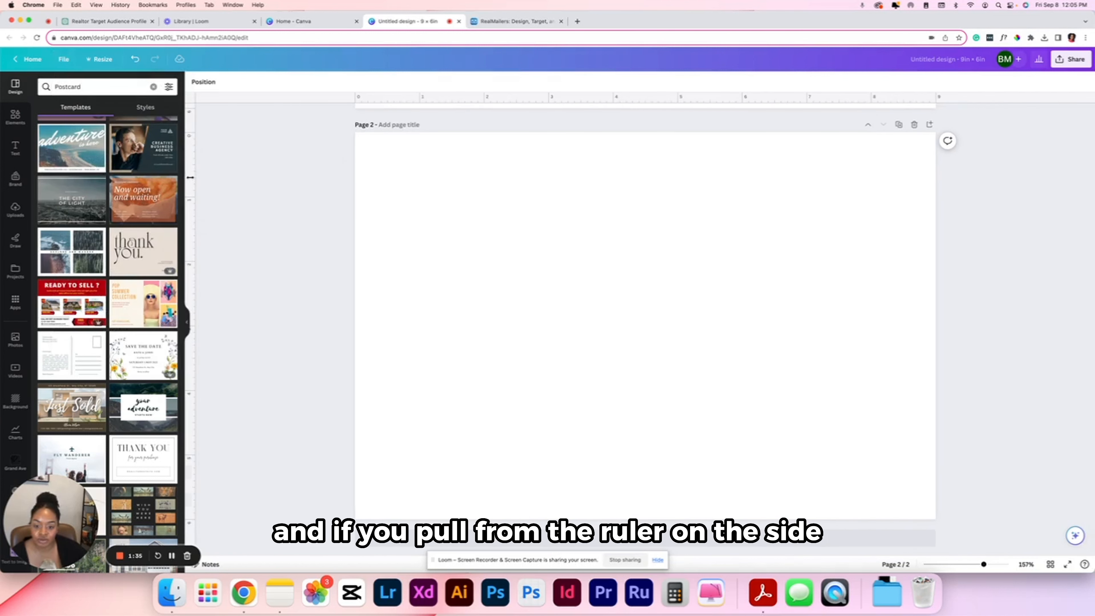
left_click_drag(190, 177, 645, 176)
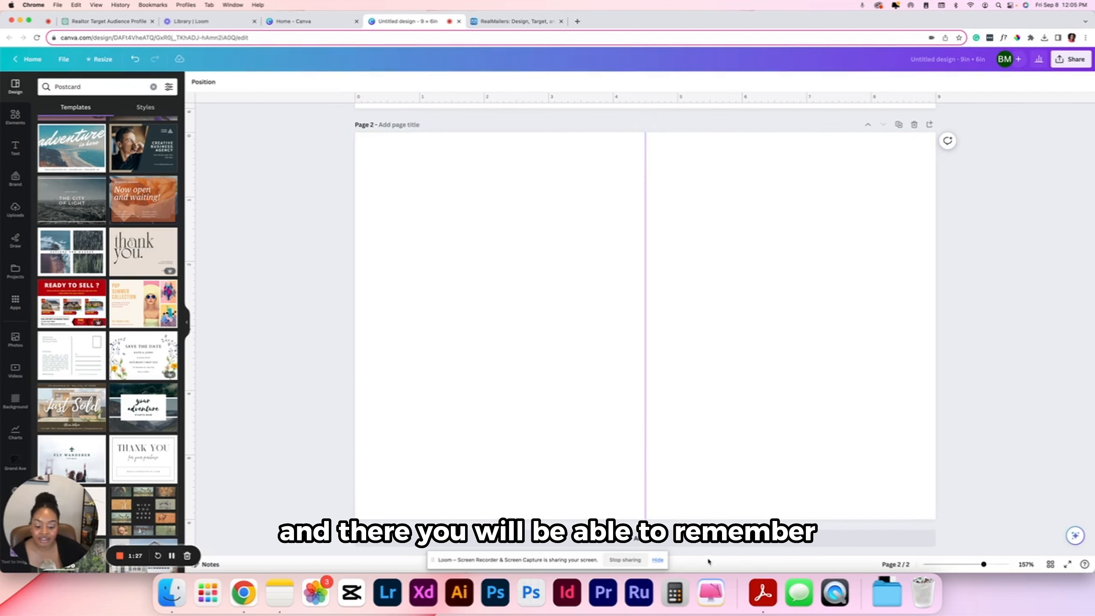
left_click(657, 561)
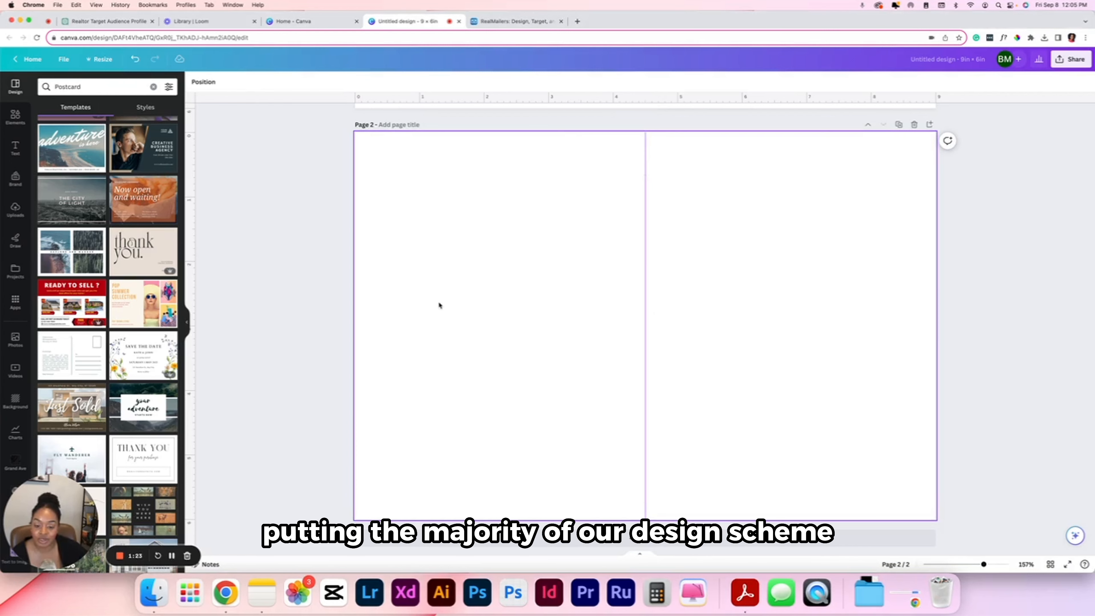
Browse the postcard templates for a design that suits the front of the real estate postcard.
scroll(471, 220, "up", 3)
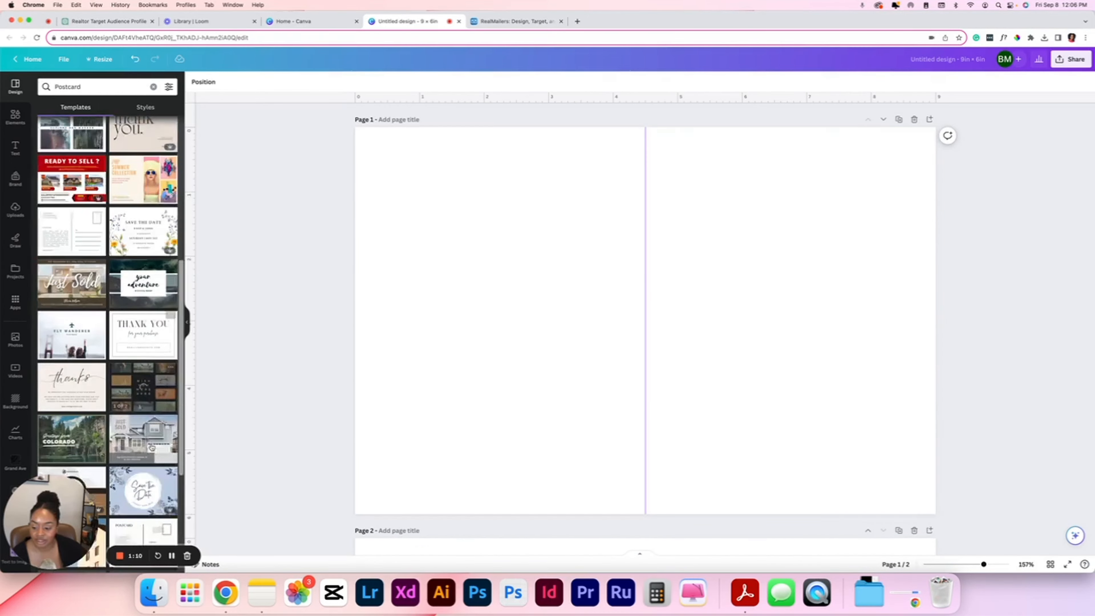
scroll(151, 446, "down", 5)
scroll(152, 447, "down", 5)
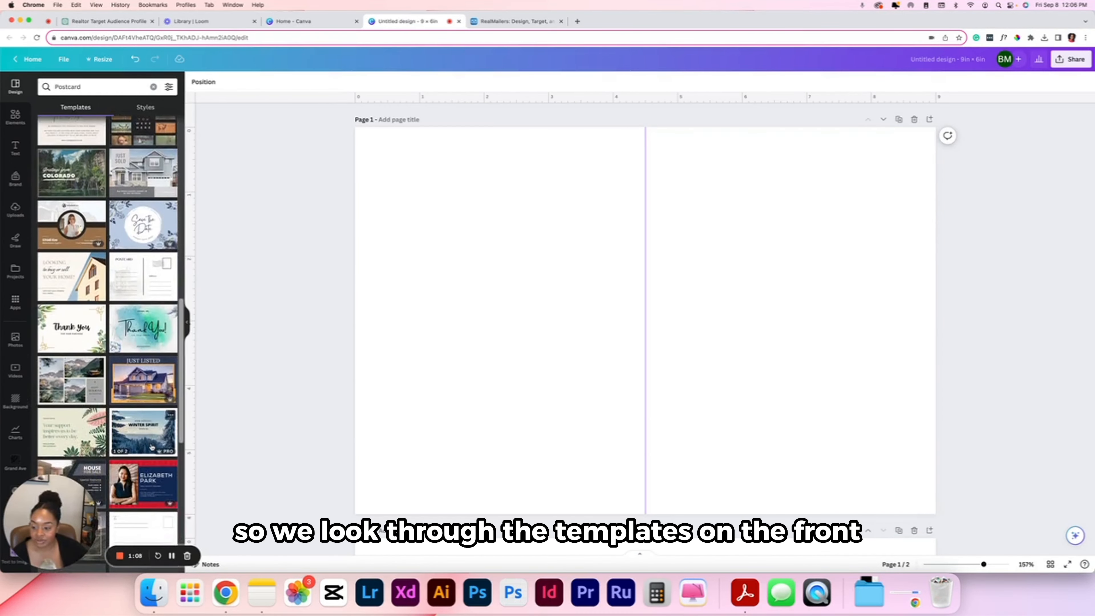
scroll(151, 447, "down", 5)
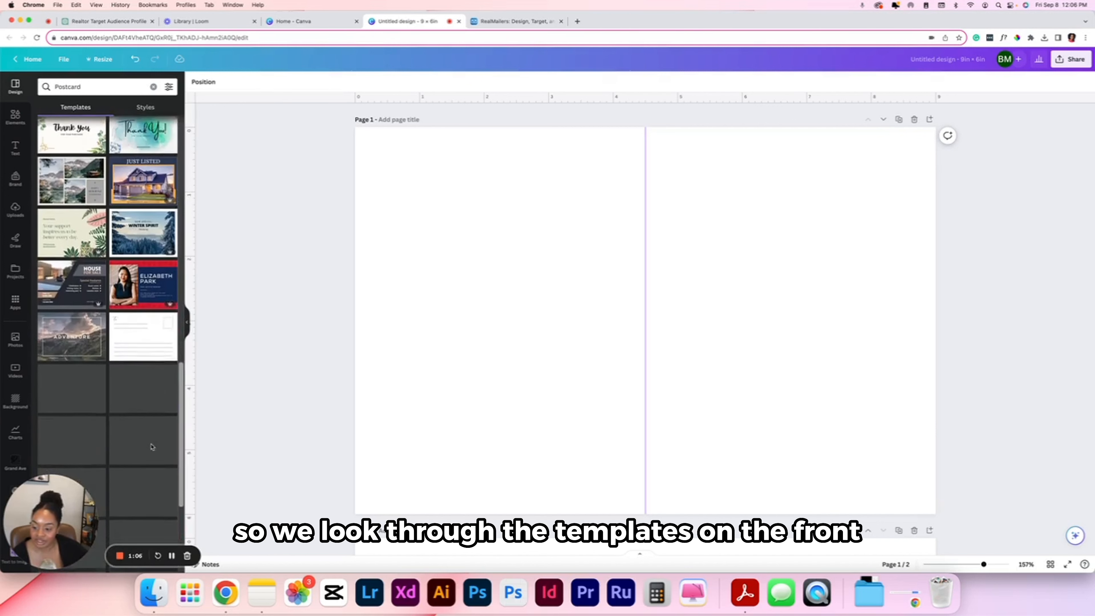
scroll(152, 446, "down", 2)
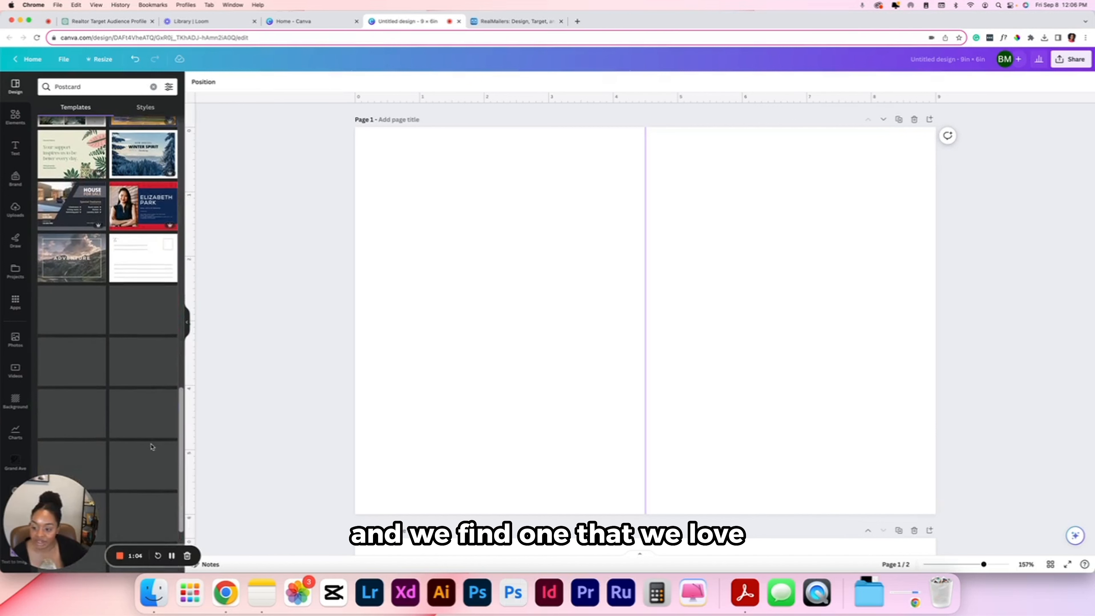
scroll(151, 447, "down", 2)
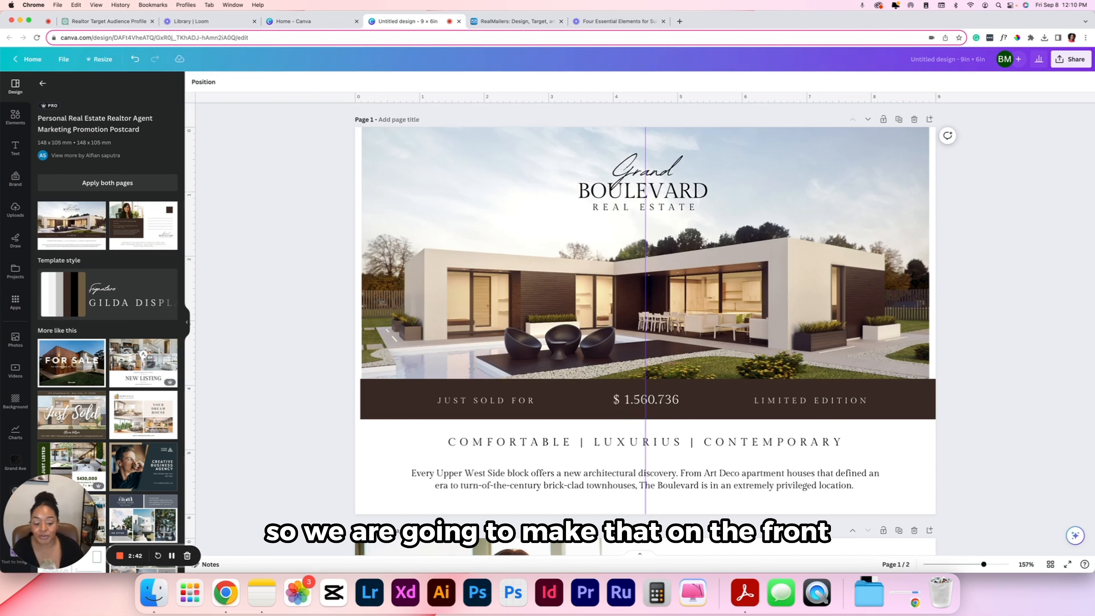
Replace the headline with "Win a free interior design consultation" and delete the price, "Just sold for" and "Limited edition" texts from the dark band.
left_click(729, 439)
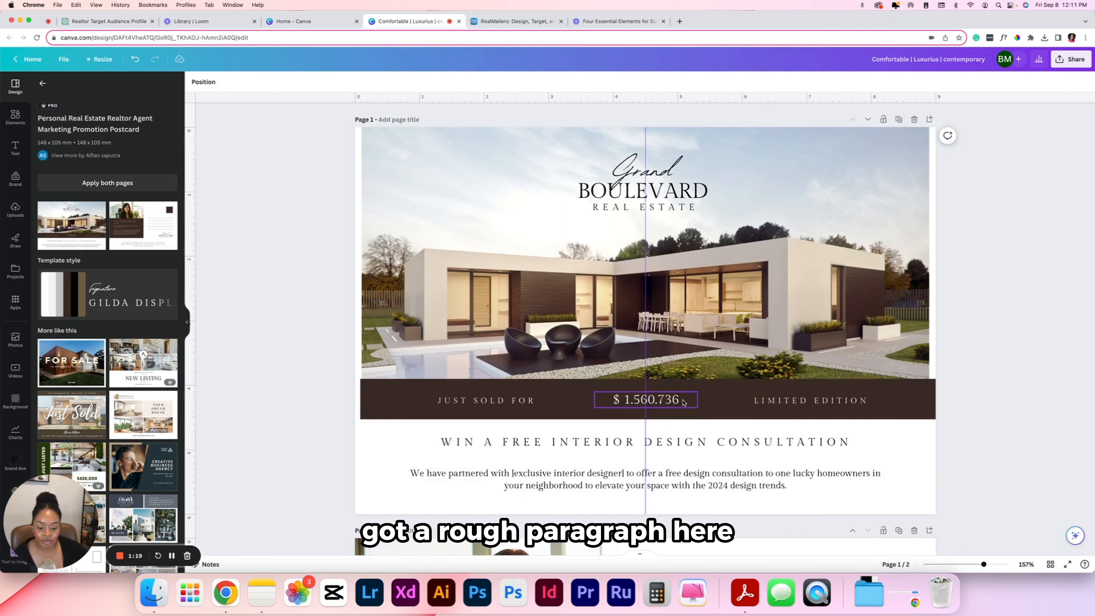
left_click(684, 401)
key("BackSpace")
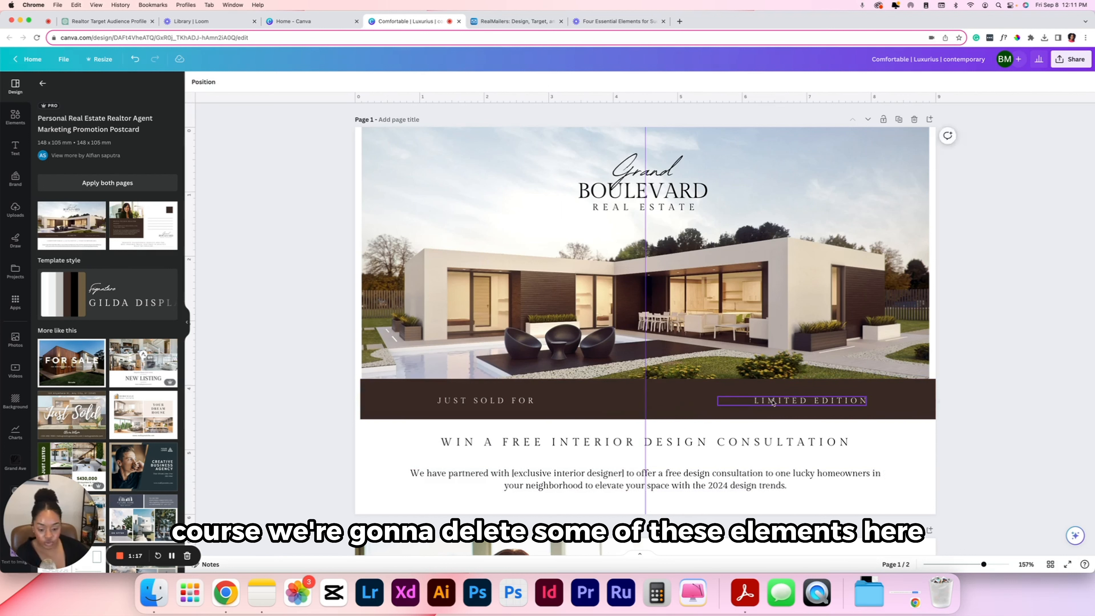
left_click(773, 403)
left_click(444, 401)
key("BackSpace")
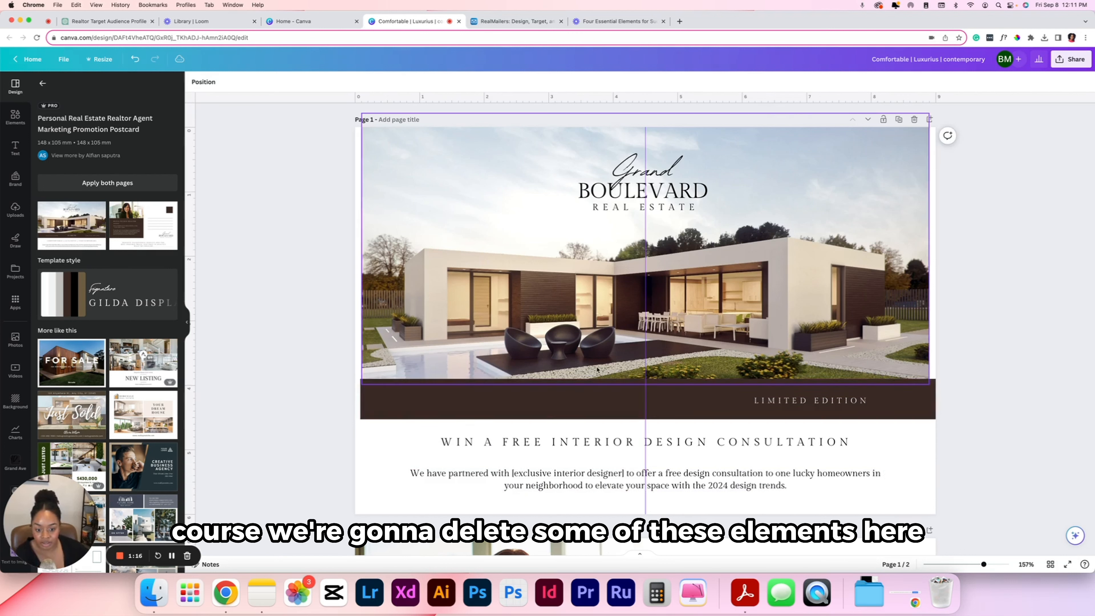
left_click(846, 413)
key("BackSpace")
Bring the paragraph closer to the headline, then enlarge both texts together and position them centred below the dark band.
left_click(581, 417)
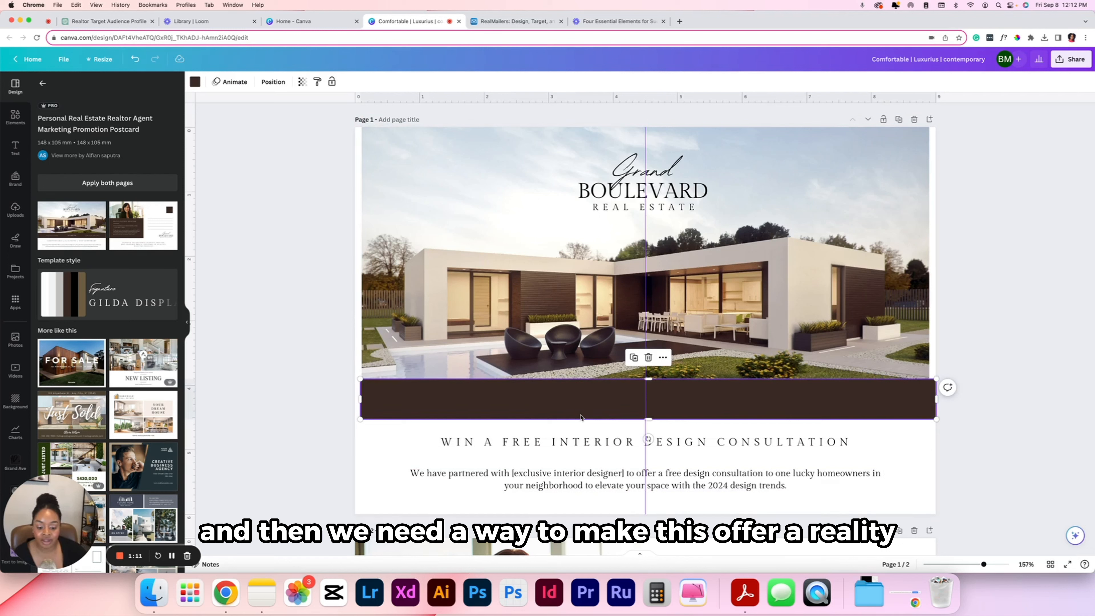
left_click_drag(589, 472, 589, 456)
left_click(589, 442, "shift")
left_click_drag(361, 475, 337, 477)
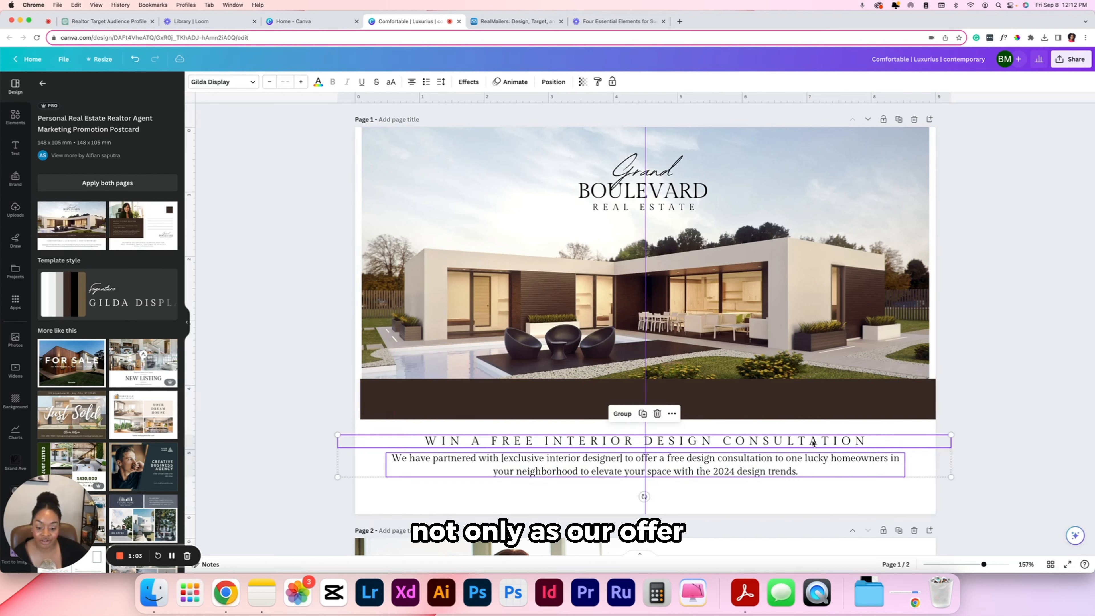
left_click_drag(813, 443, 812, 449)
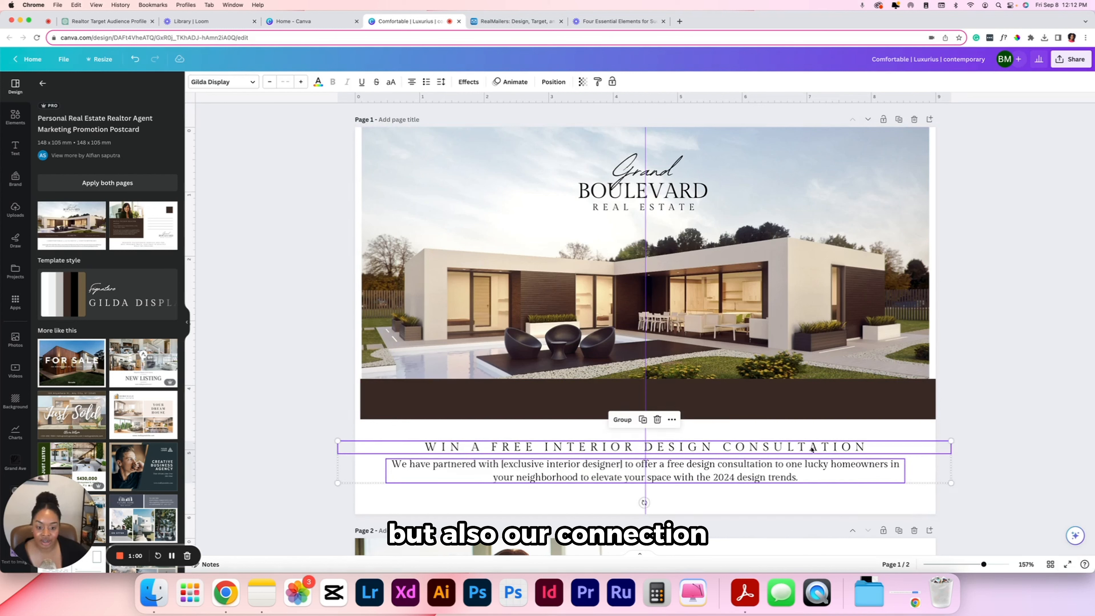
left_click(981, 195)
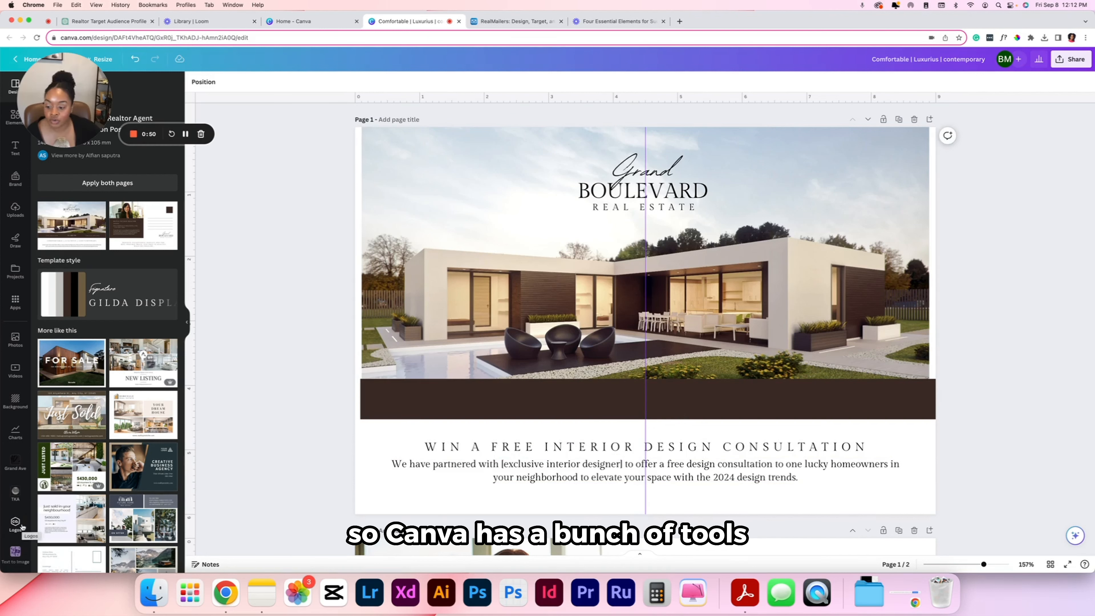
left_click(15, 177)
scroll(23, 526, "down", 2)
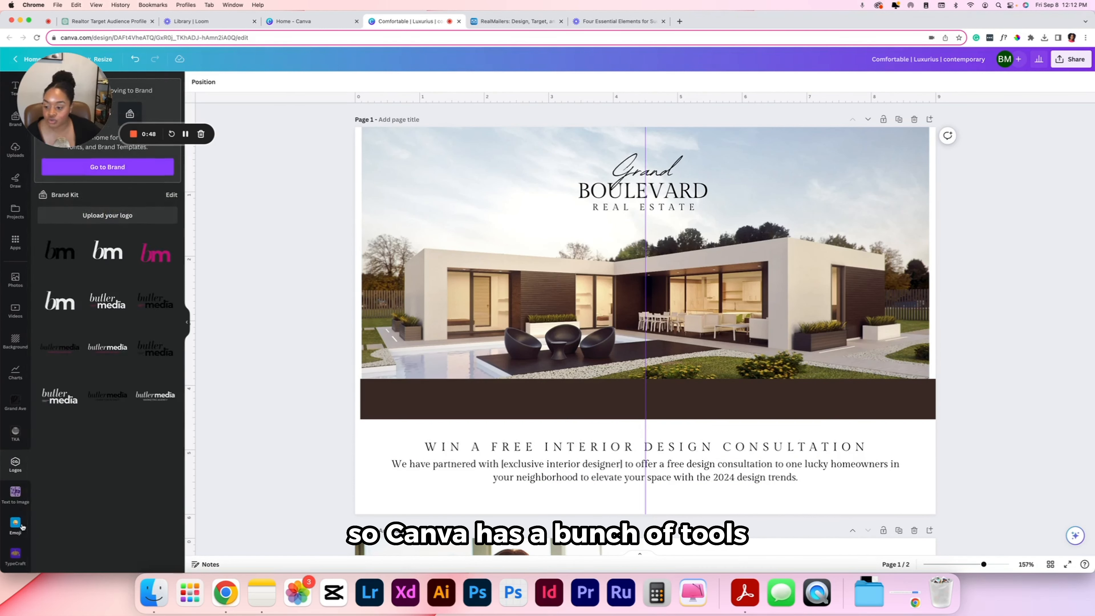
scroll(15, 440, "up", 2)
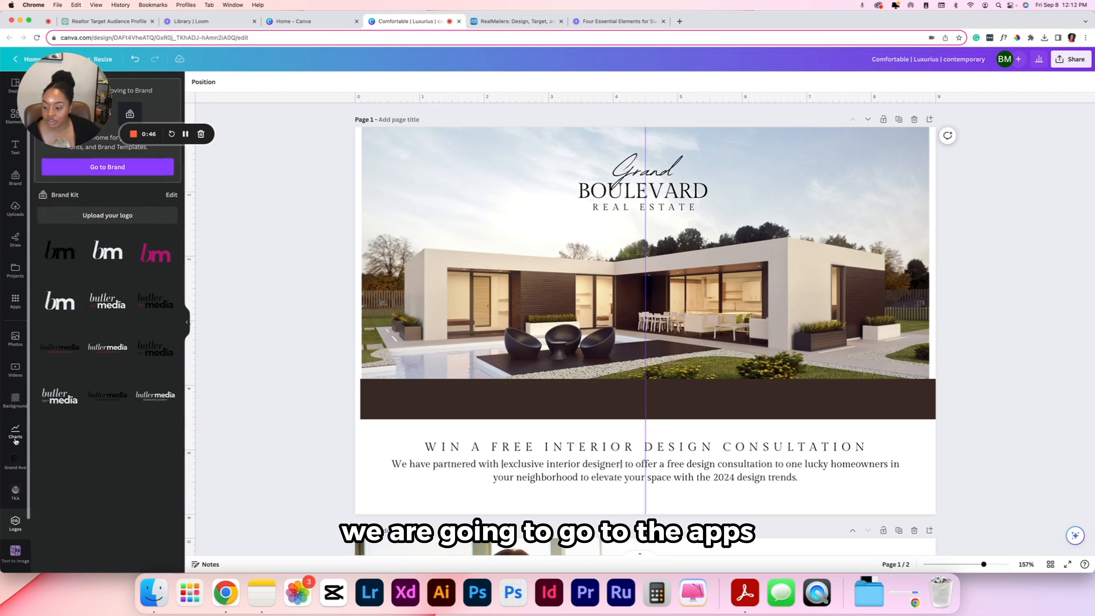
Search the Canva apps for a QR code generator and open Canva's own QR Code app.
left_click(18, 307)
left_click_drag(71, 111, 74, 392)
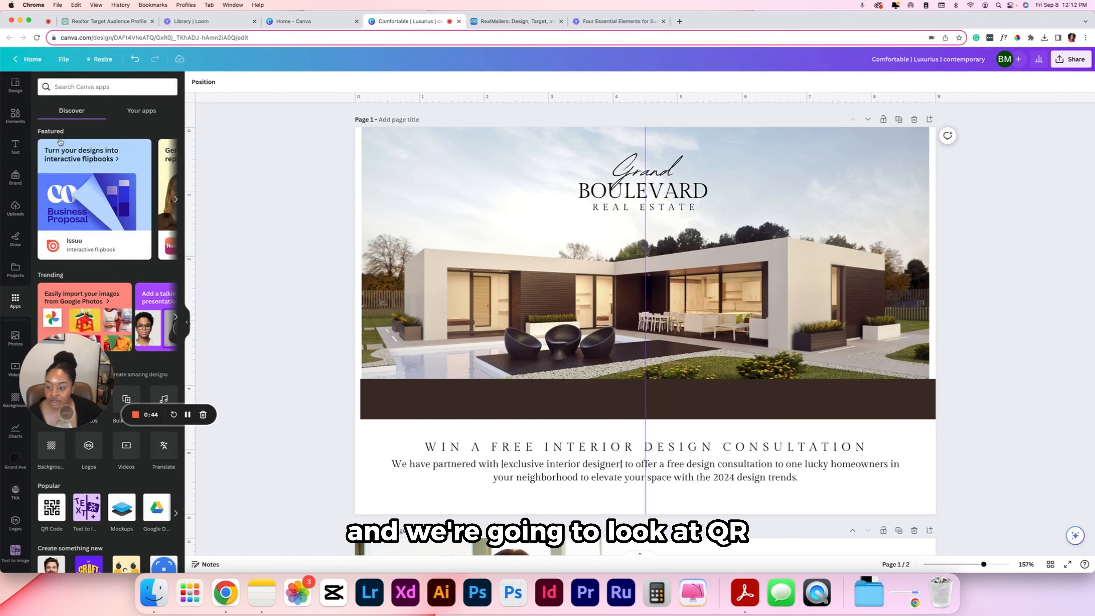
left_click(79, 87)
type("QR")
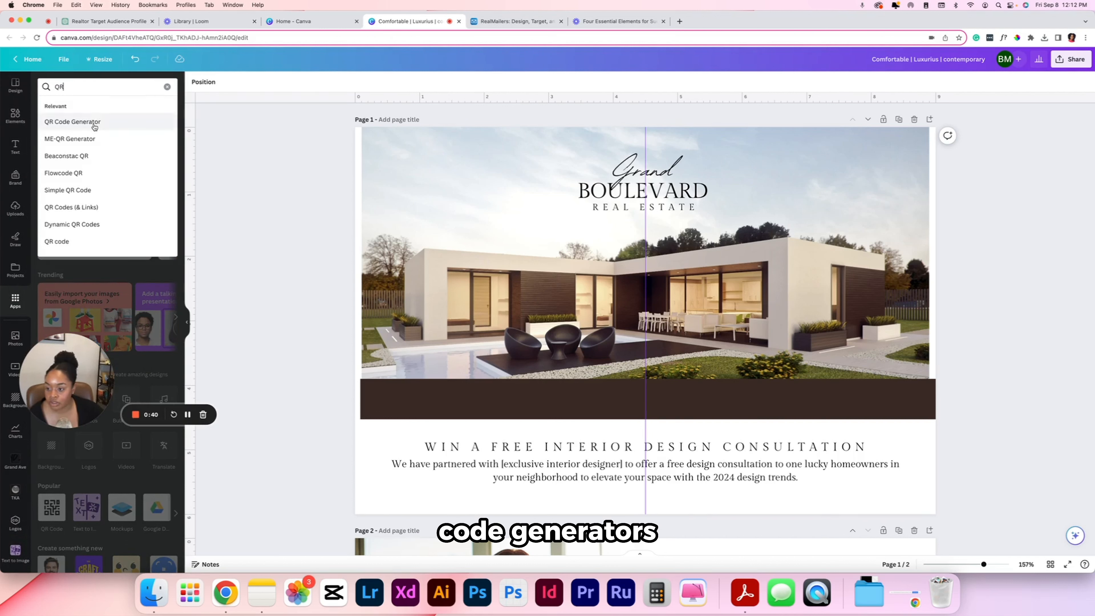
left_click(94, 122)
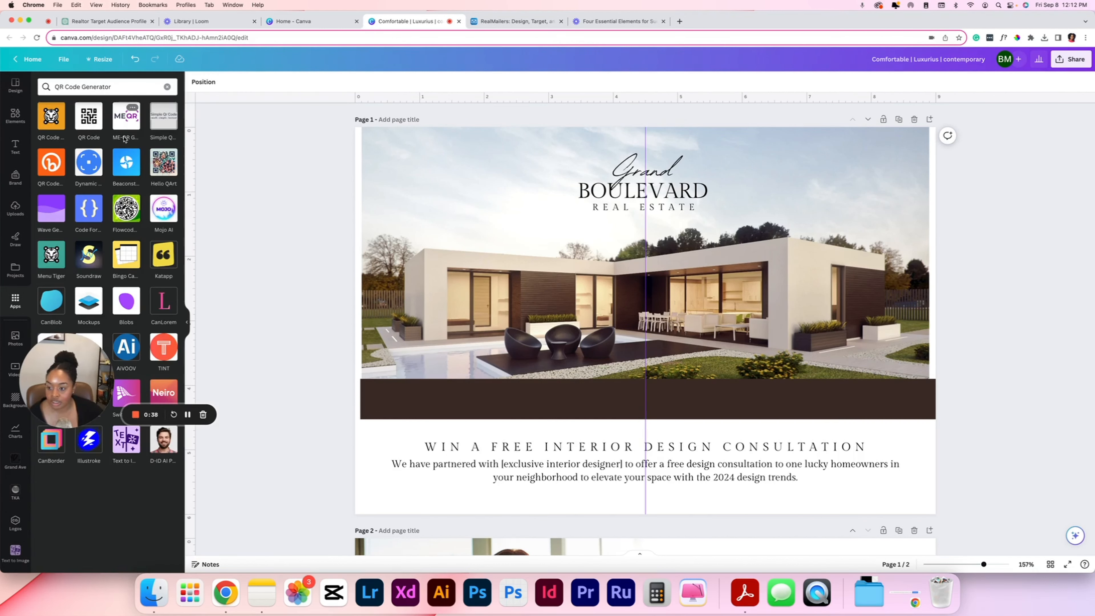
left_click(87, 120)
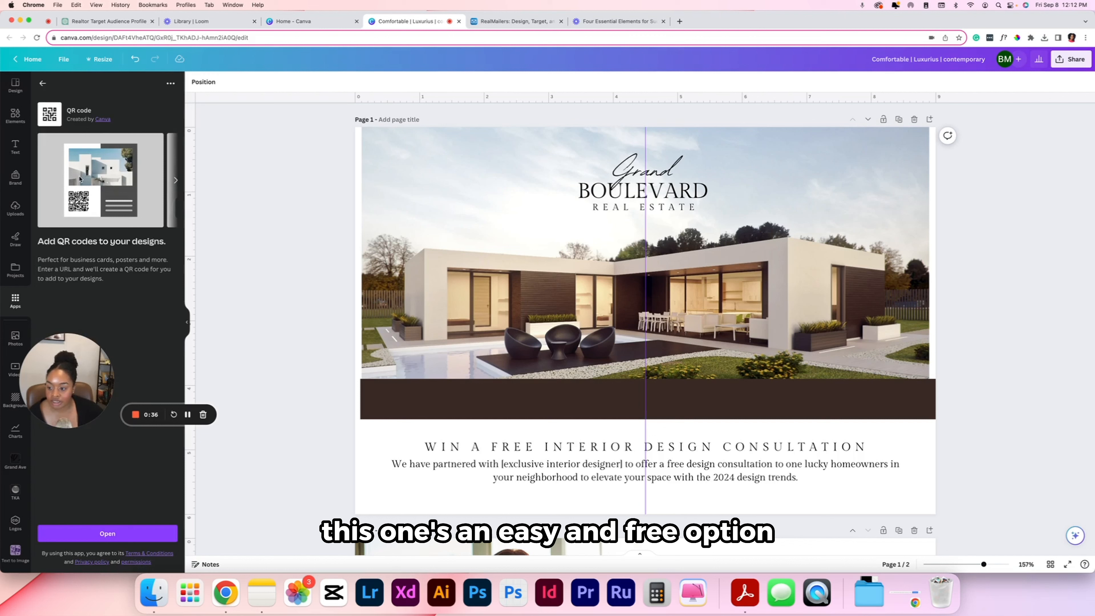
left_click(128, 539)
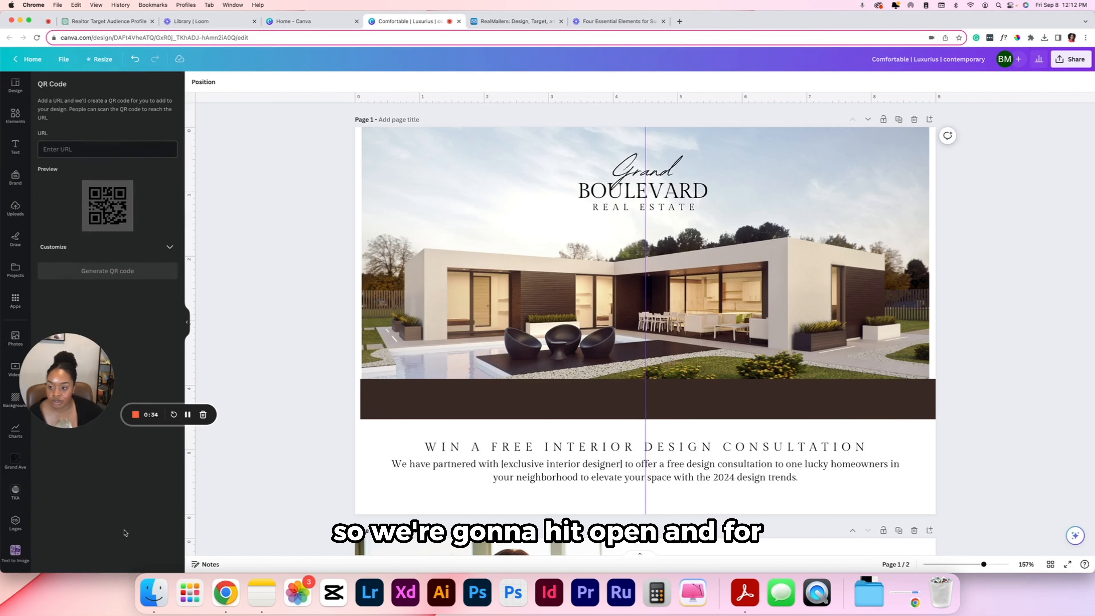
Paste the Google Forms raffle link as the URL and generate its QR code on page 1.
left_click(117, 146)
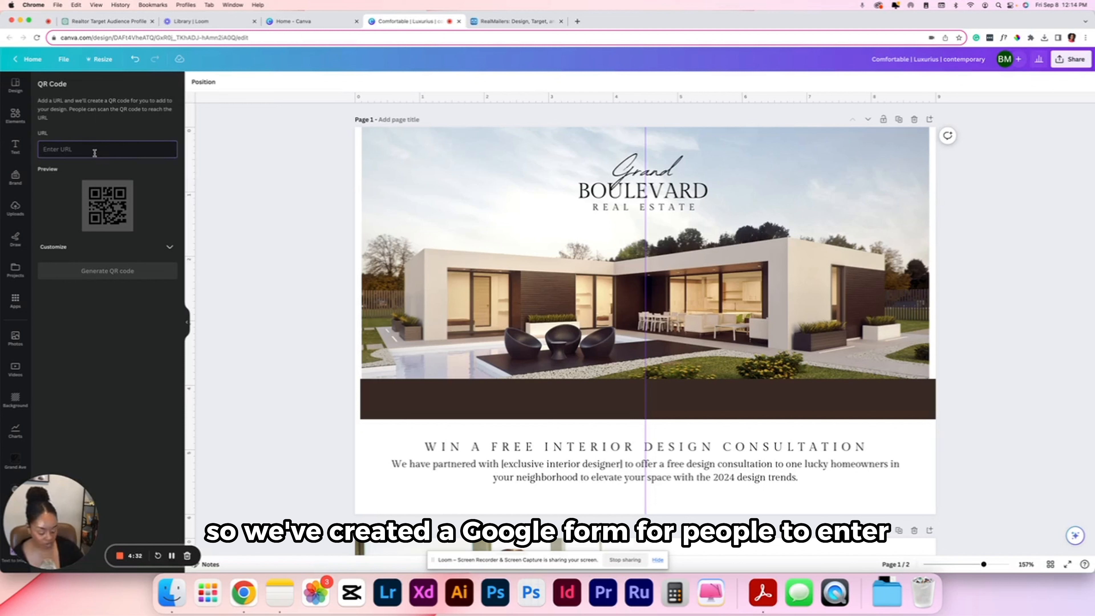
left_click(95, 149)
key("super+v")
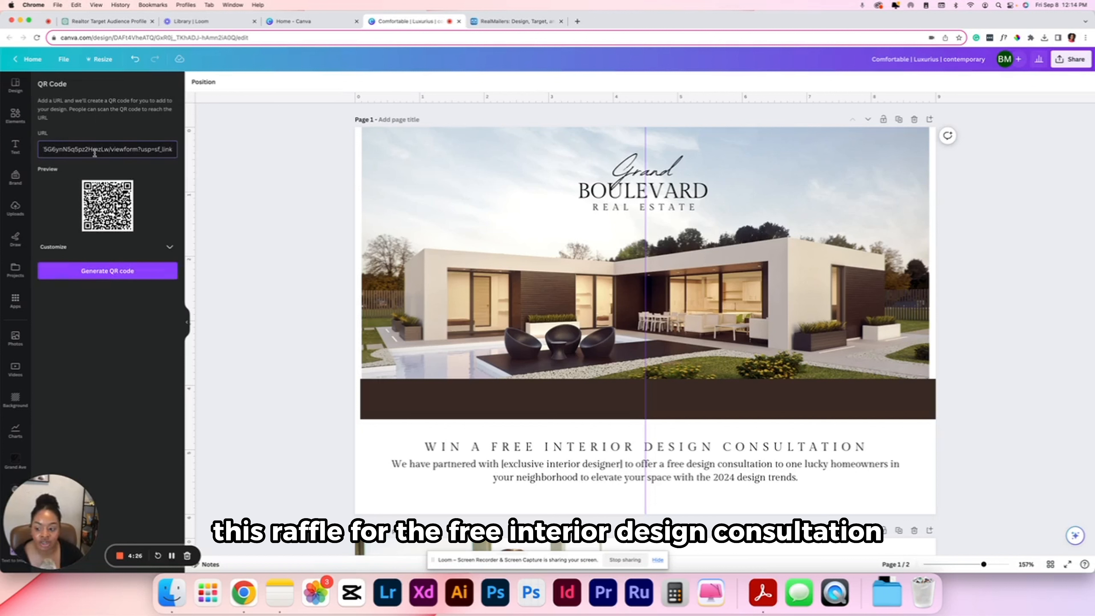
left_click(135, 276)
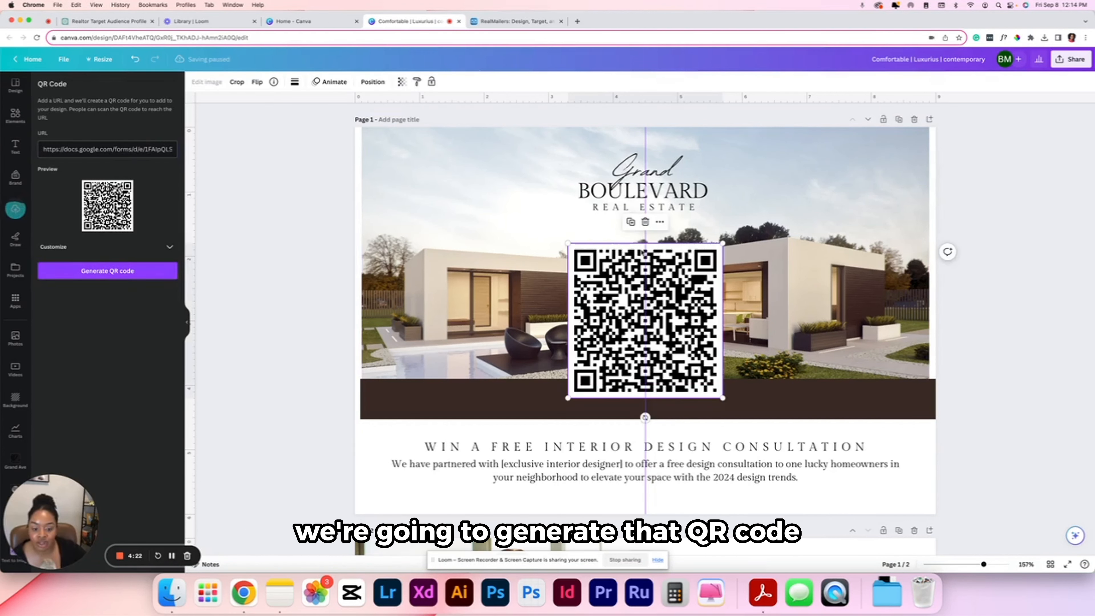
Shrink the QR code to about 1.3 in wide and centre it on the vertical guide, overlapping the dark band.
left_click_drag(723, 243, 656, 311)
left_click_drag(614, 361, 644, 384)
left_click_drag(649, 379, 646, 379)
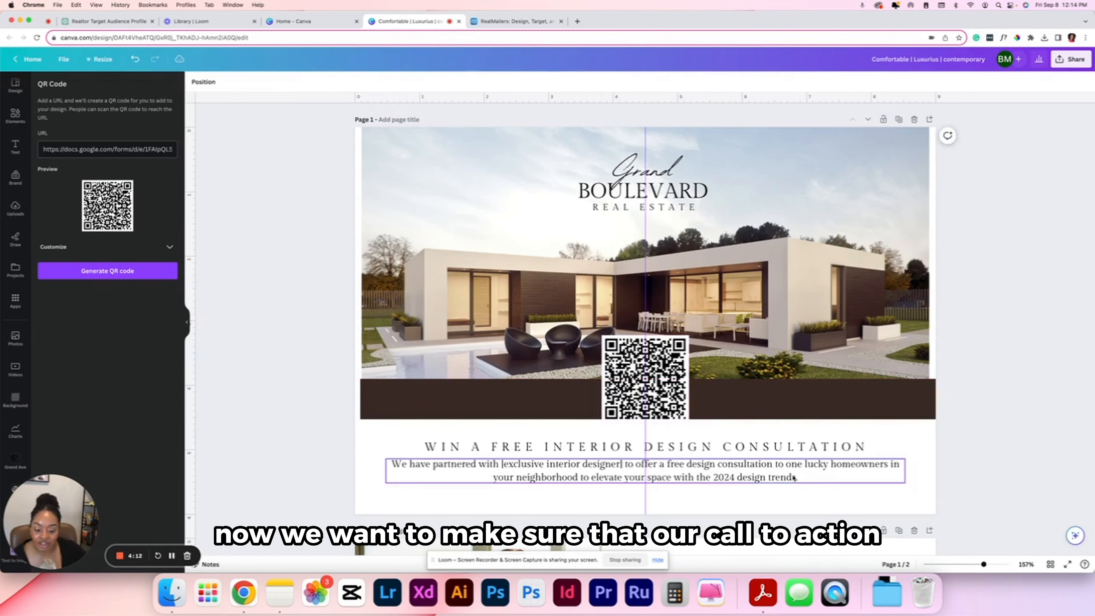
Adjust the position of the offer text below the dark band and make the QR code slightly smaller.
left_click_drag(752, 478, 749, 448)
left_click(749, 452)
left_click(672, 355)
left_click_drag(689, 335, 678, 345)
left_click_drag(640, 442, 645, 442)
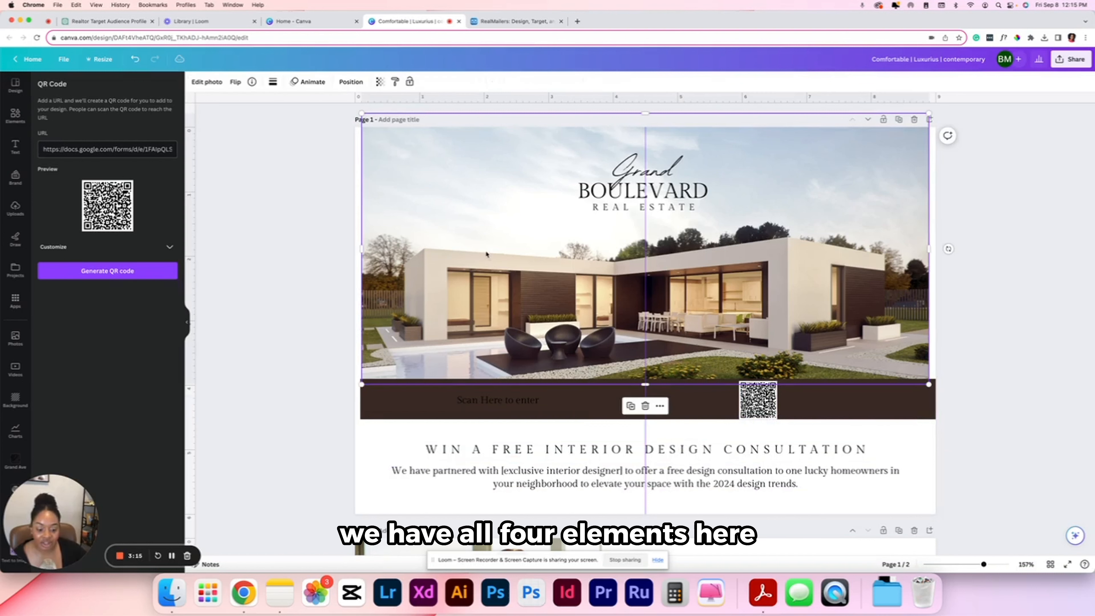
scroll(625, 388, "down", 1)
left_click(626, 391)
scroll(626, 390, "down", 2)
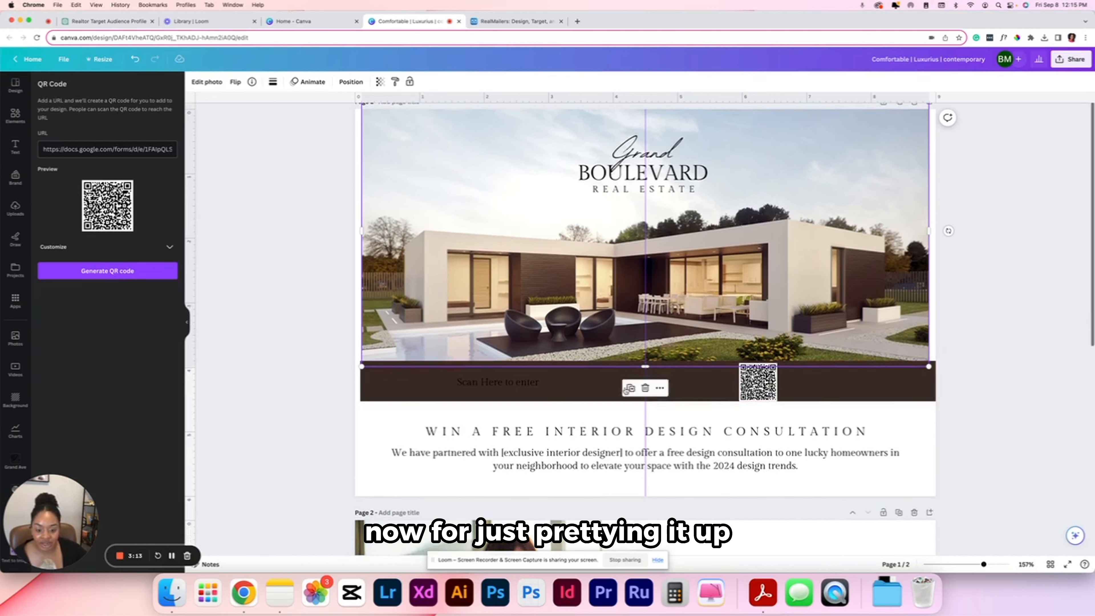
Delete the stamp box, address lines and logo from the right half of page 2.
scroll(625, 388, "up", 2)
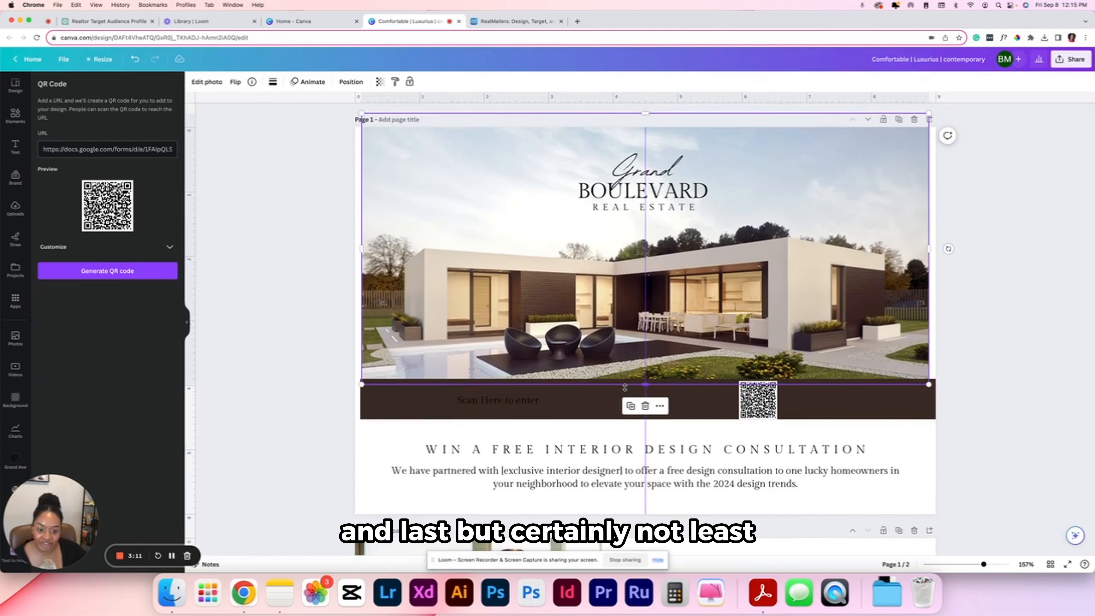
scroll(625, 388, "down", 10)
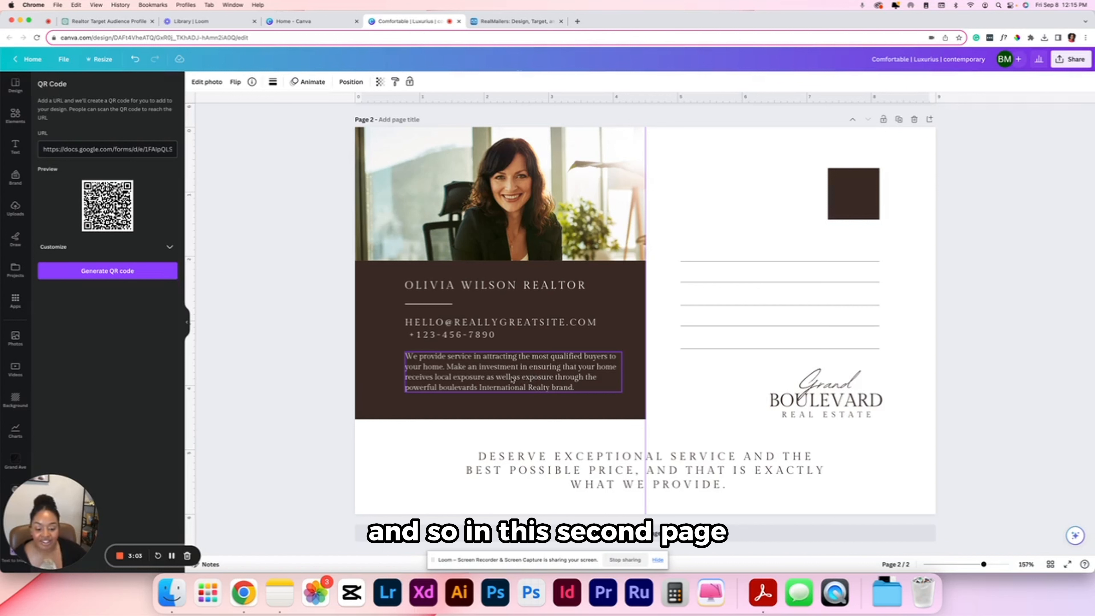
left_click_drag(916, 430, 761, 182)
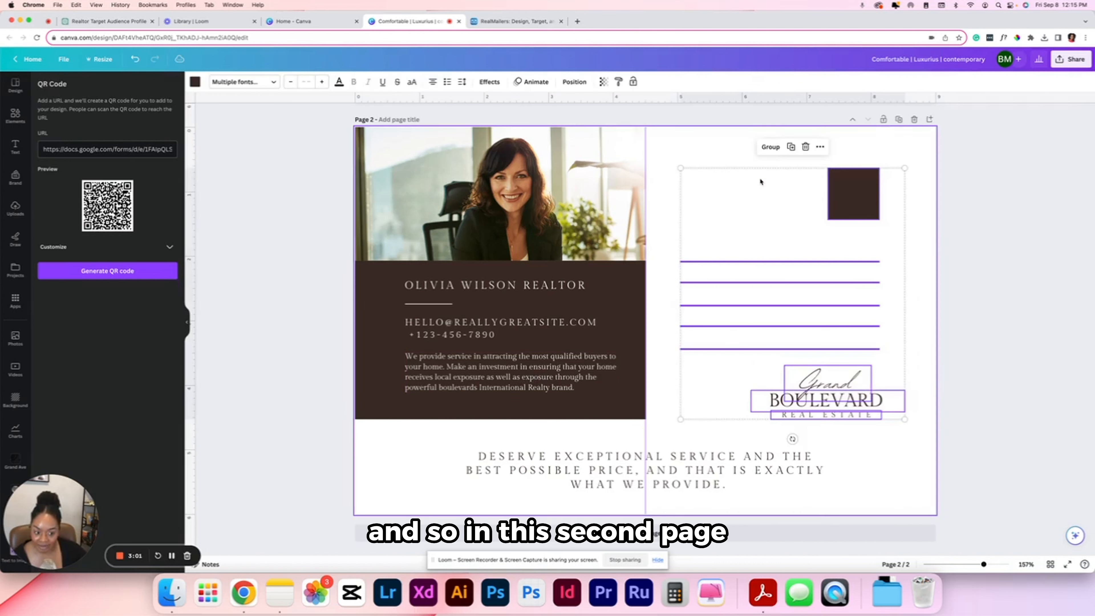
key("Delete")
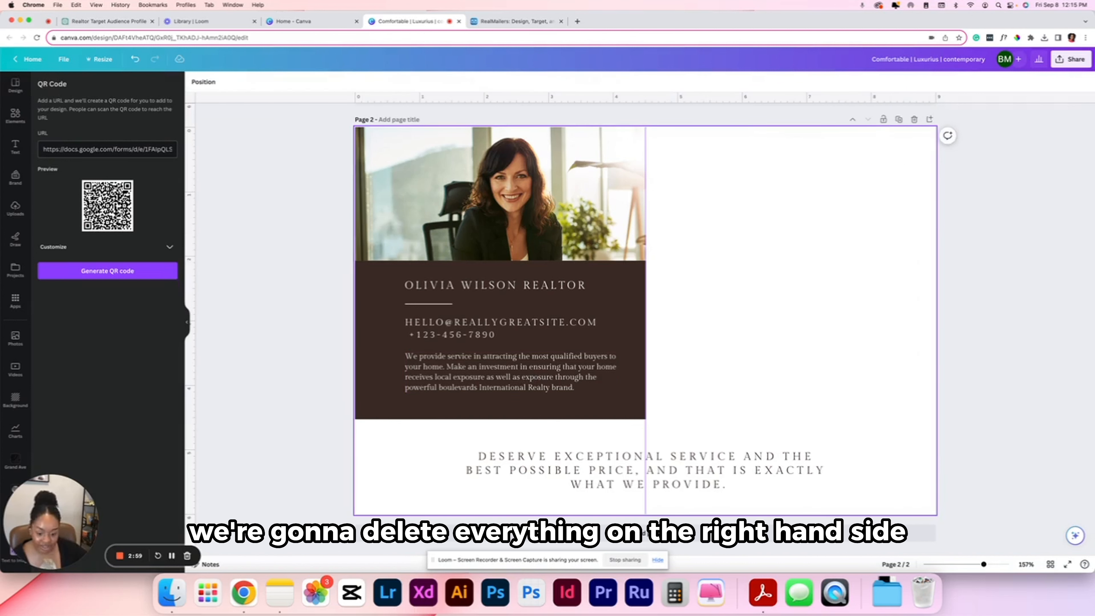
Left-align the slogan on page 2, narrow its text box and move it beneath the dark contact block.
left_click(714, 459)
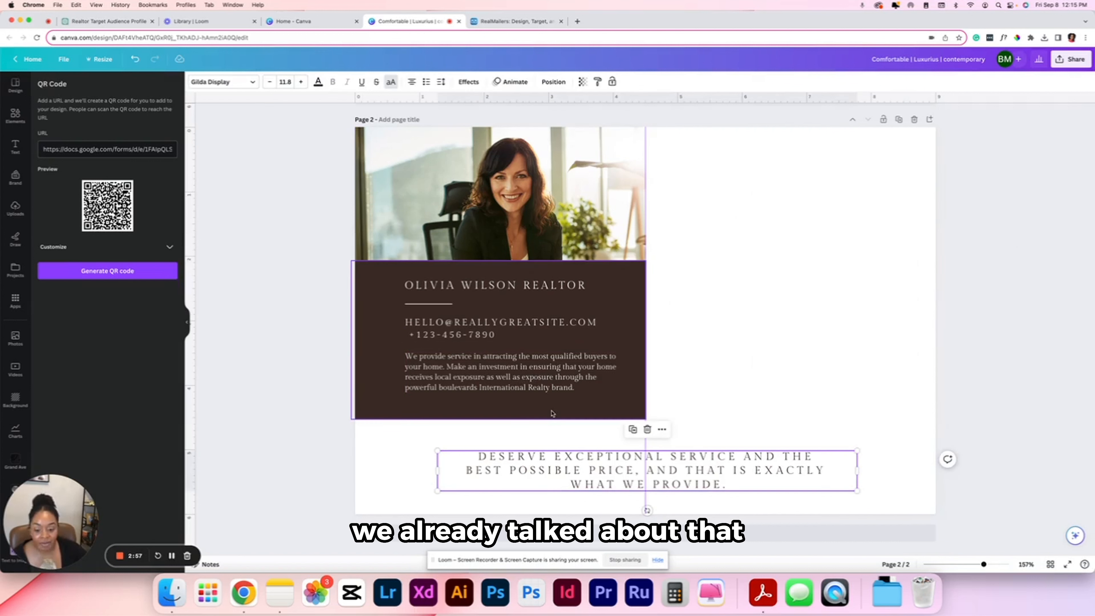
left_click(412, 81)
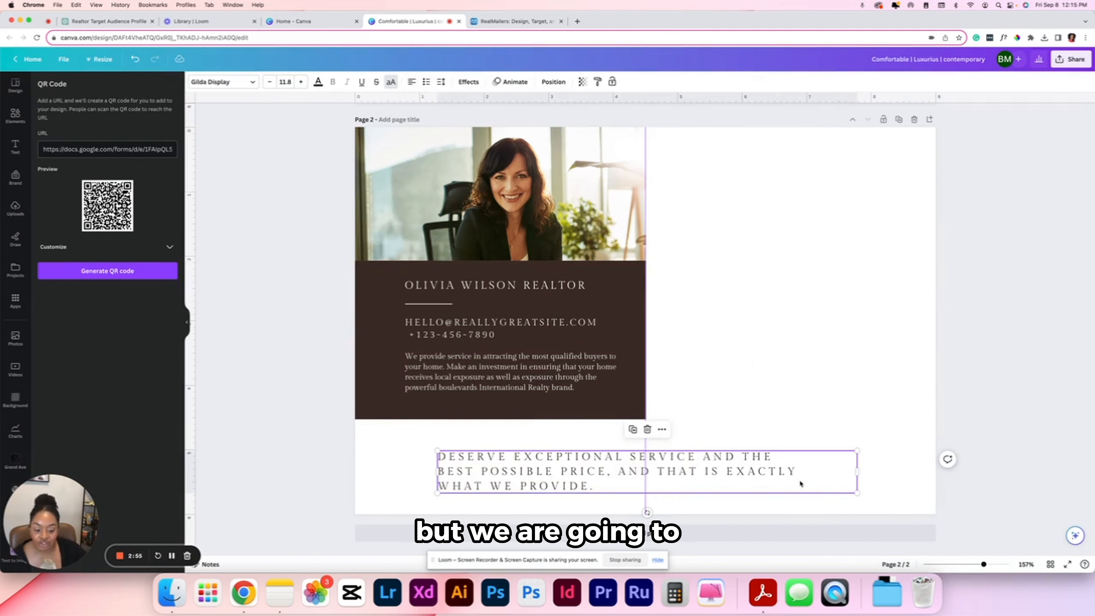
left_click_drag(857, 471, 697, 472)
left_click_drag(557, 473, 494, 452)
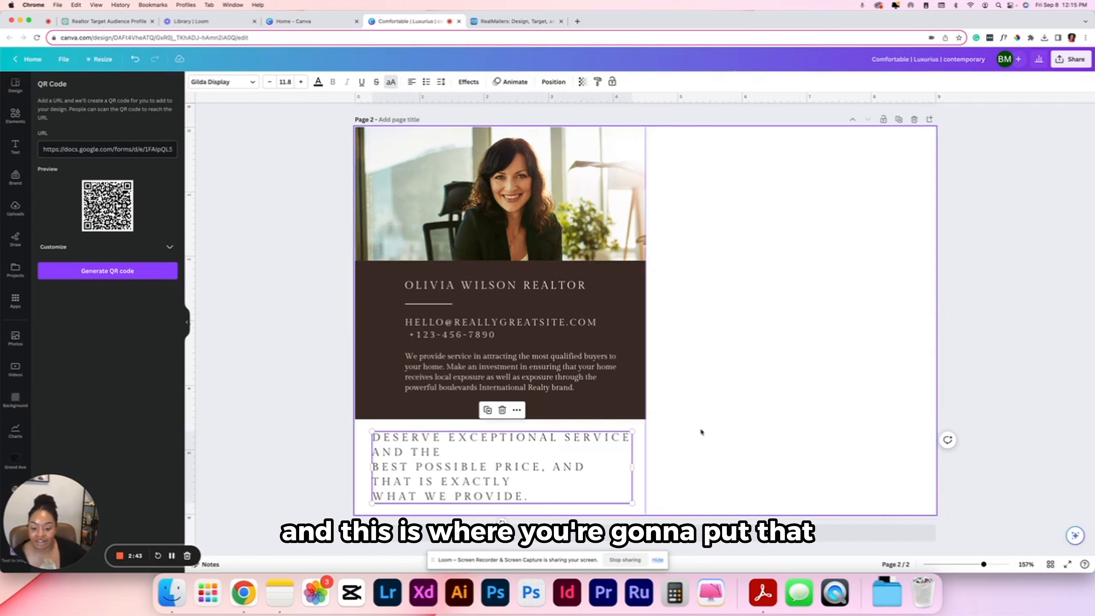
Shrink the slogan text to about size 10.2 and centre it vertically in the white space below the dark block.
double_click(626, 437)
left_click_drag(632, 431, 608, 444)
left_click(777, 273)
scroll(777, 273, "up", 5)
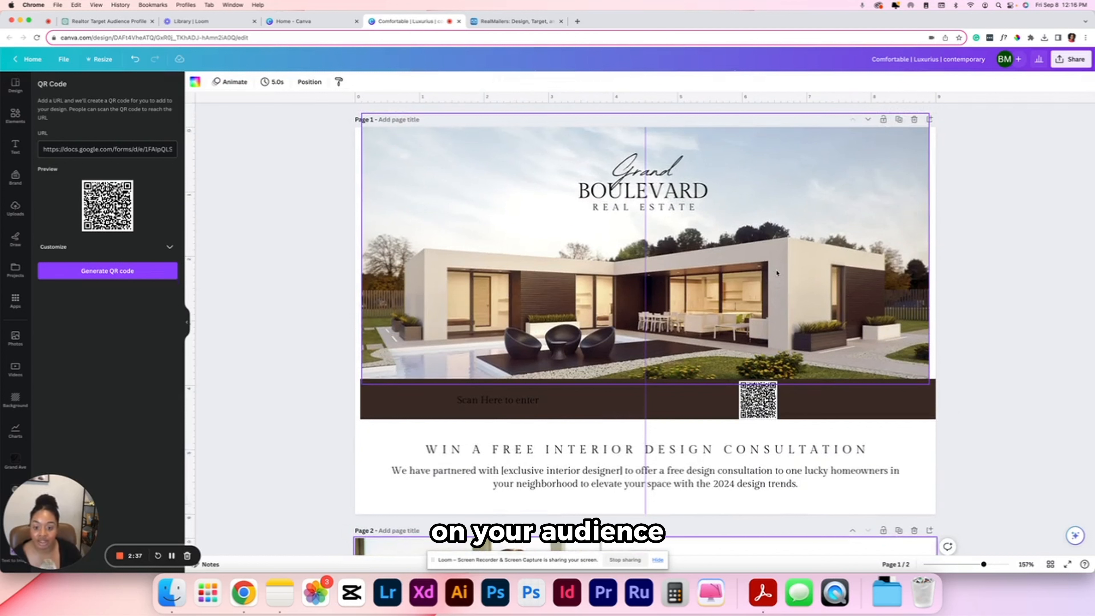
scroll(777, 273, "down", 5)
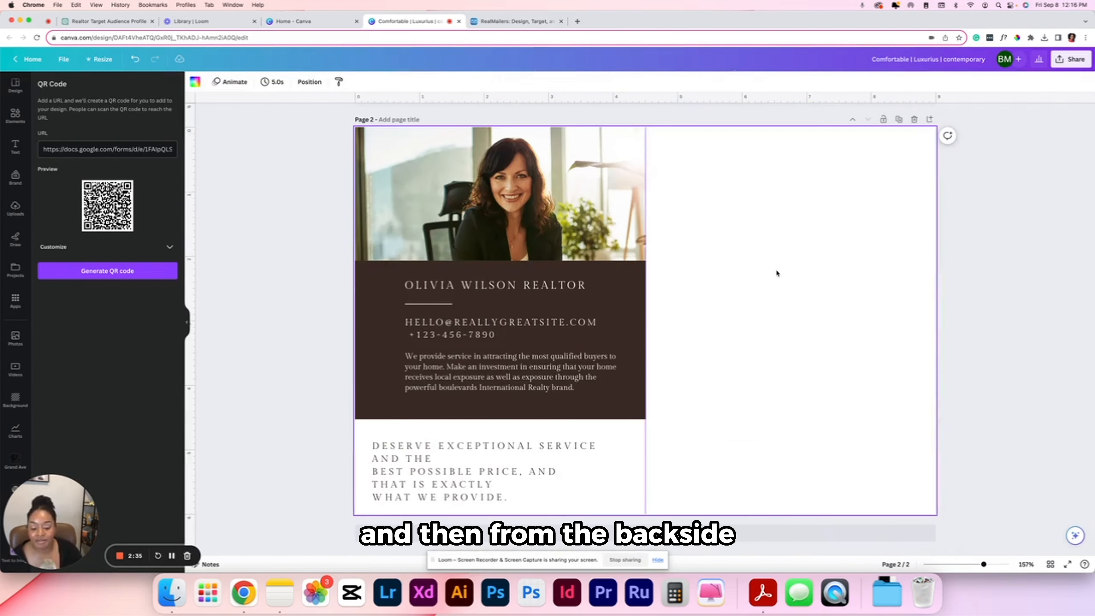
left_click_drag(509, 466, 508, 460)
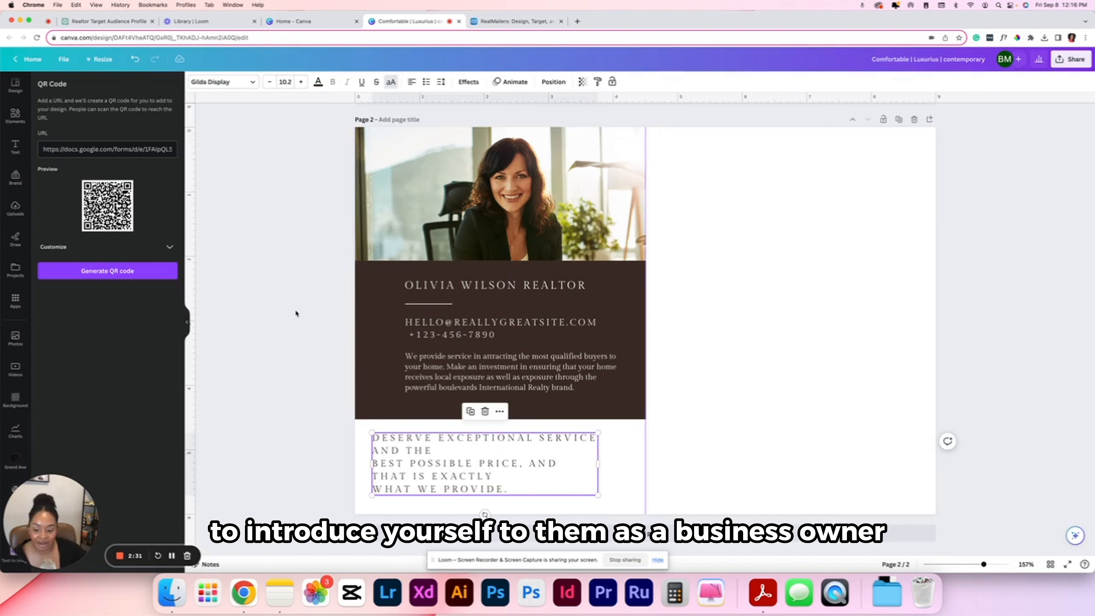
Shift the realtor's name, divider, contact details and description left, without their dark background, to line up with the slogan.
left_click_drag(281, 269, 524, 415)
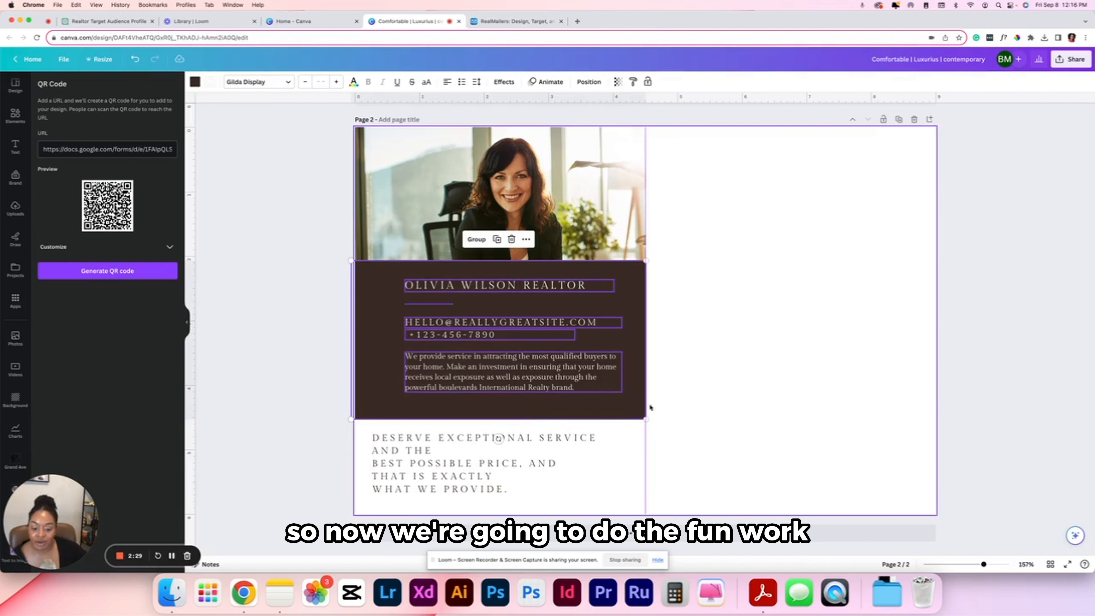
left_click(640, 406, "shift")
left_click_drag(568, 367, 535, 365)
left_click(833, 313)
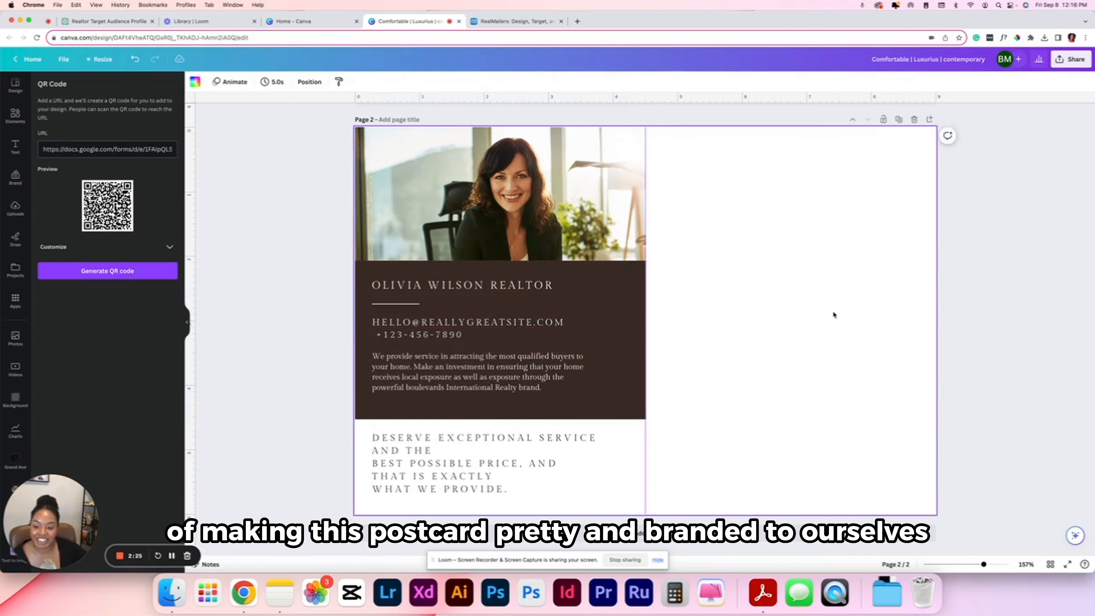
scroll(834, 313, "up", 10)
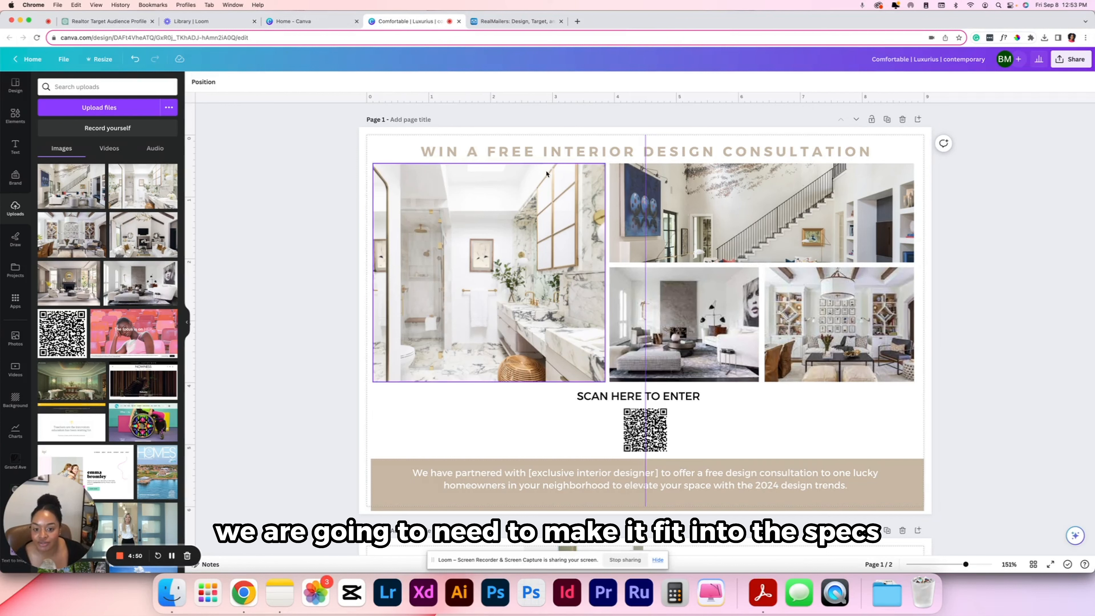
Check the required file dimensions in RealMailers and create a resized copy of the Canva design at 9.25 × 6.25 in.
left_click(515, 21)
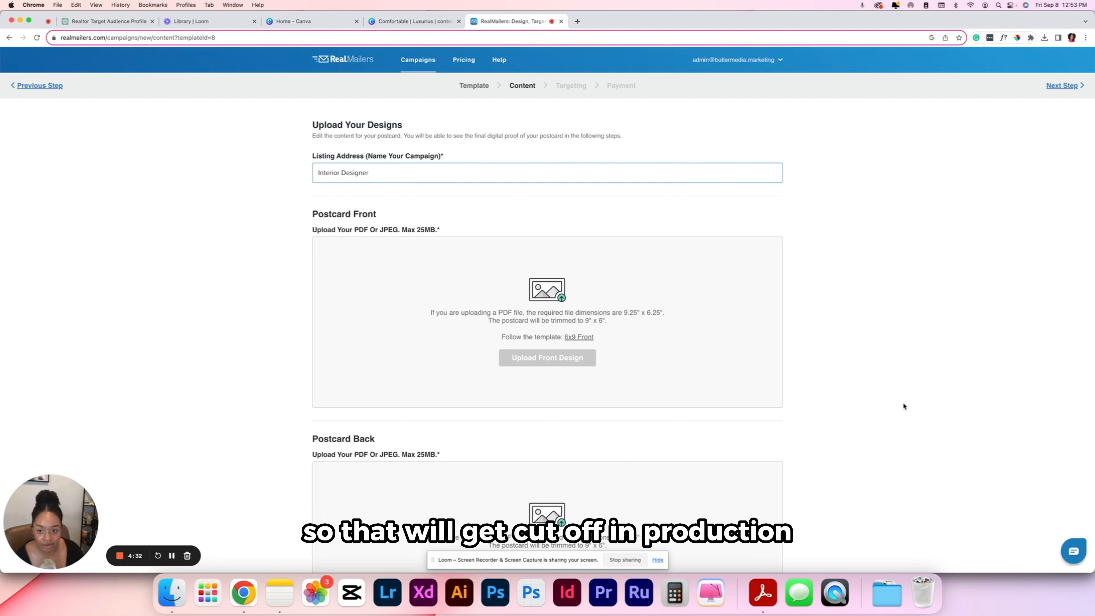
left_click(399, 22)
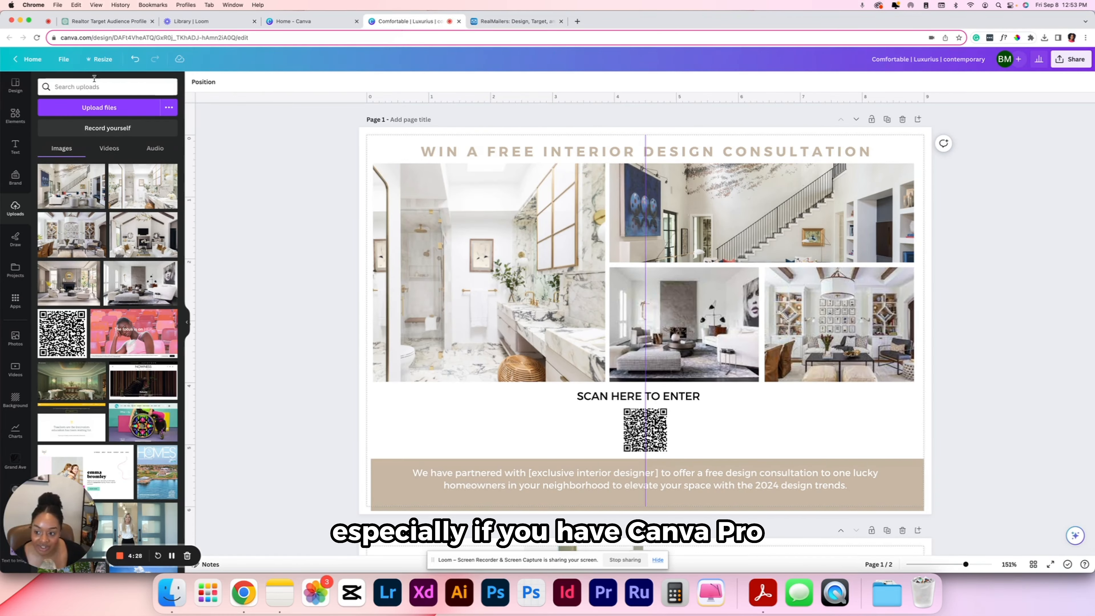
left_click(100, 59)
left_click(117, 134)
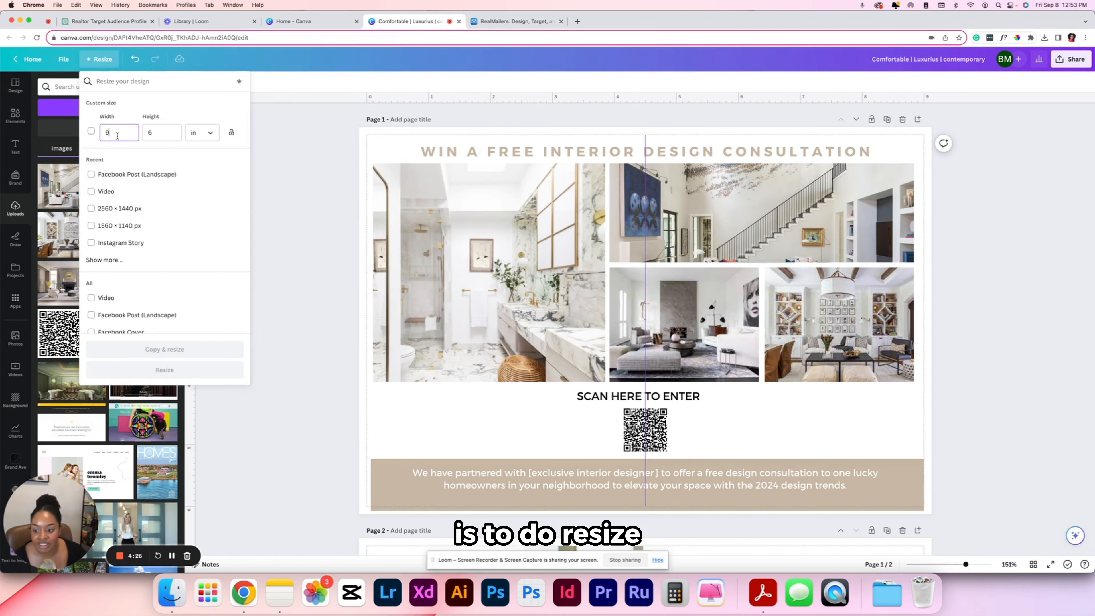
type(".25")
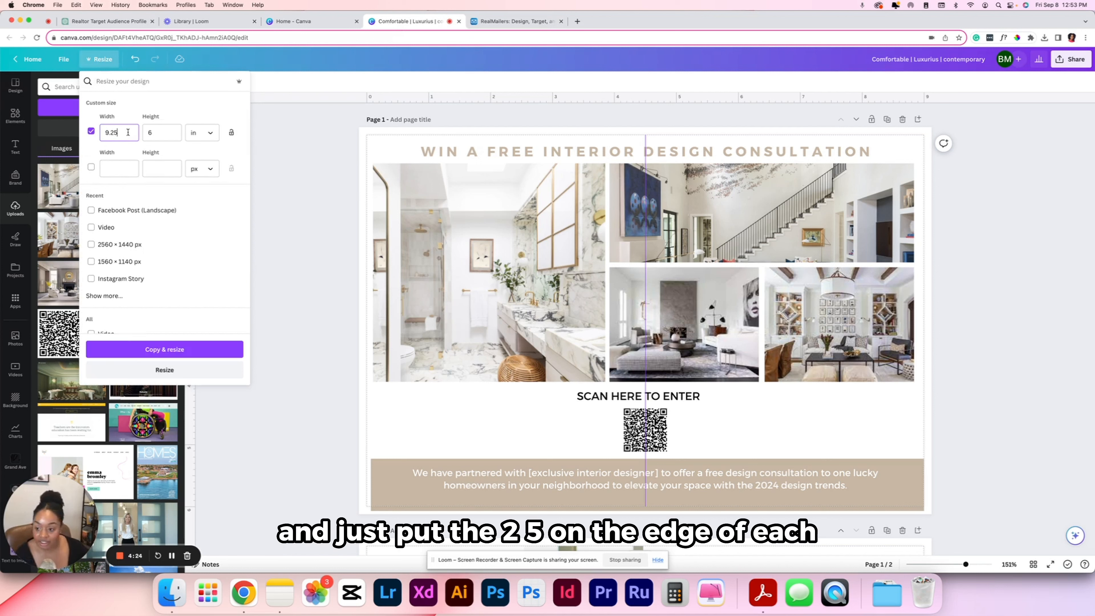
left_click(160, 129)
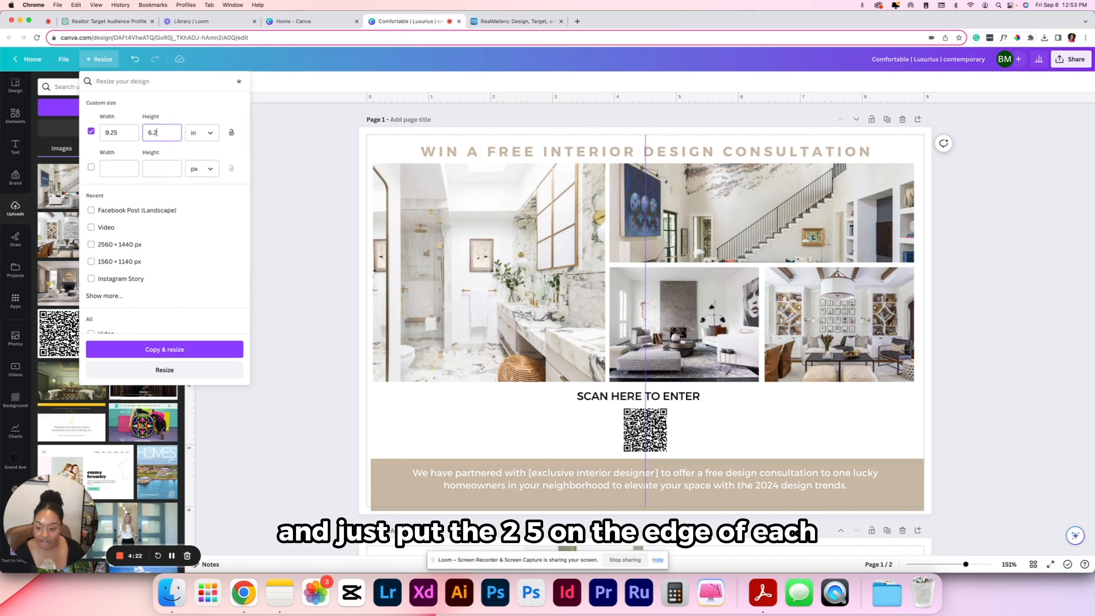
type(".25")
left_click(164, 349)
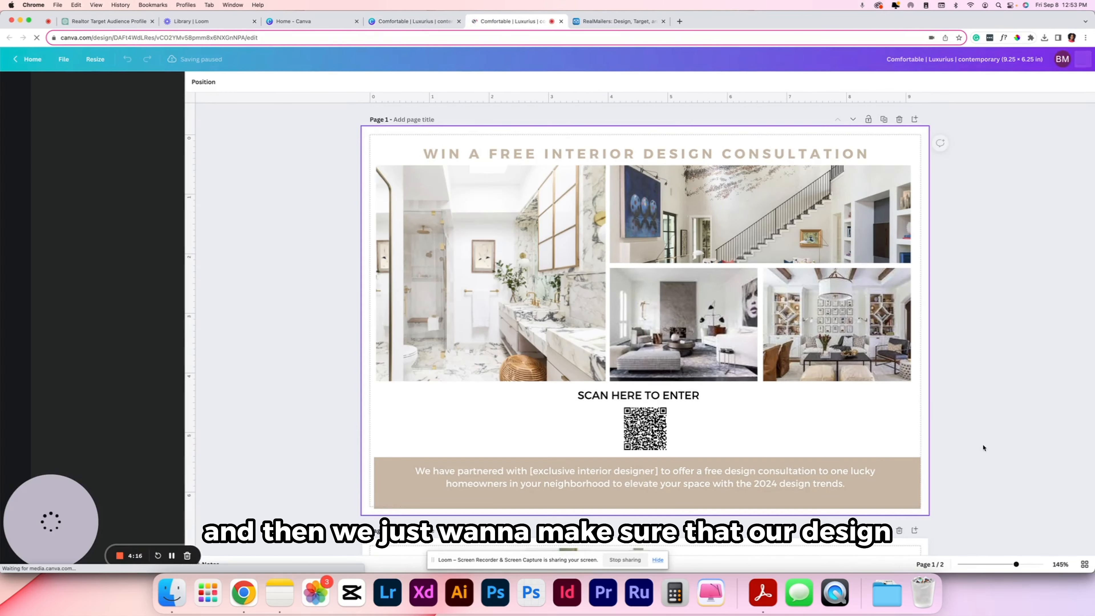
left_click_drag(958, 503, 499, 148)
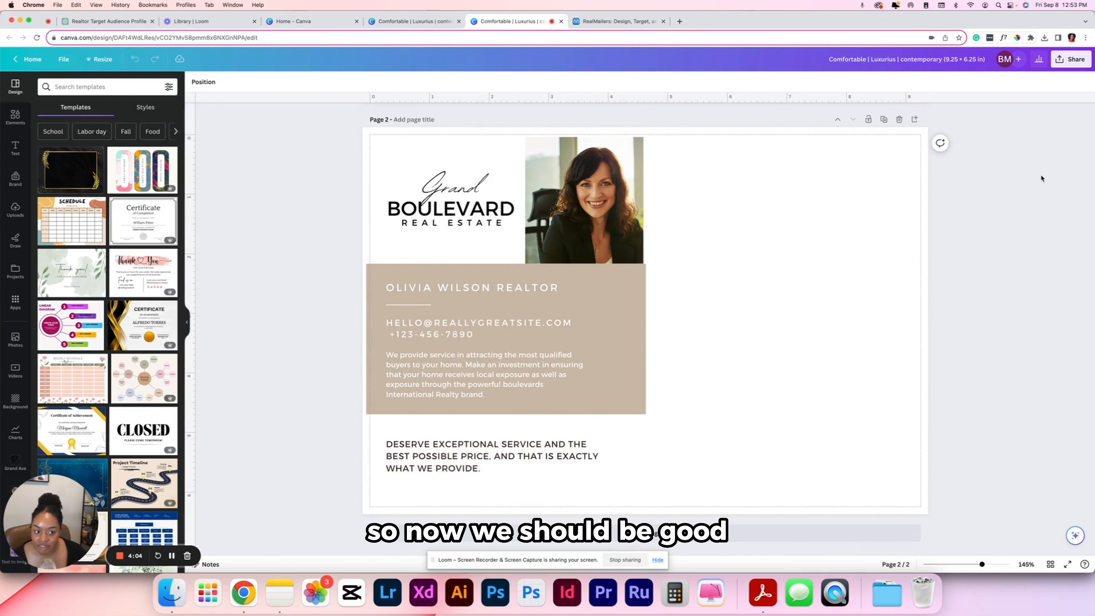
Set the design's download format to PDF Print with the CMYK colour profile.
left_click(1061, 60)
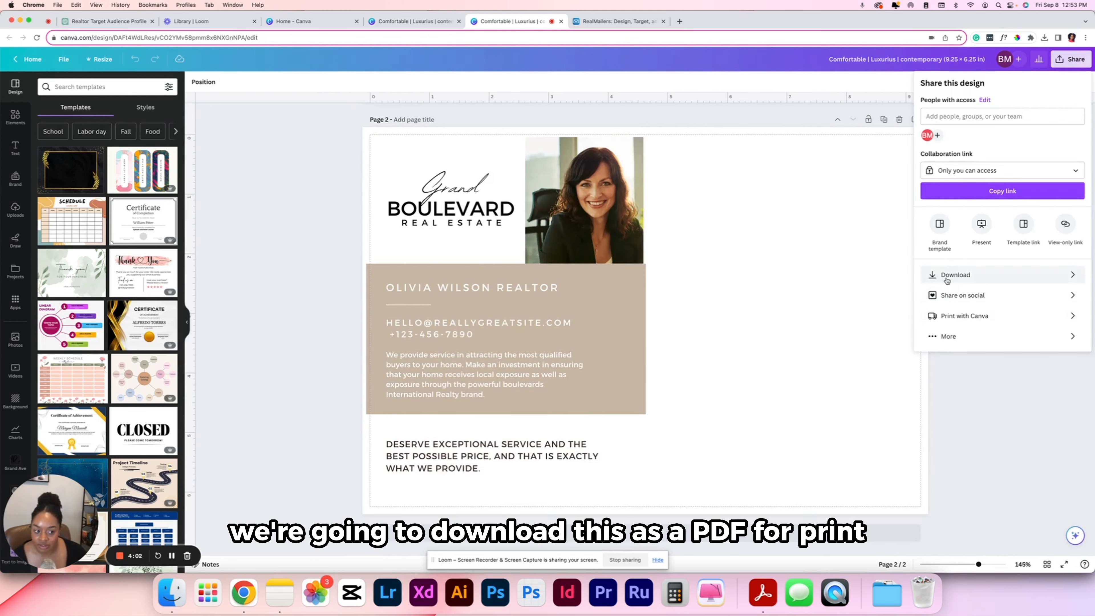
left_click(944, 276)
left_click(950, 119)
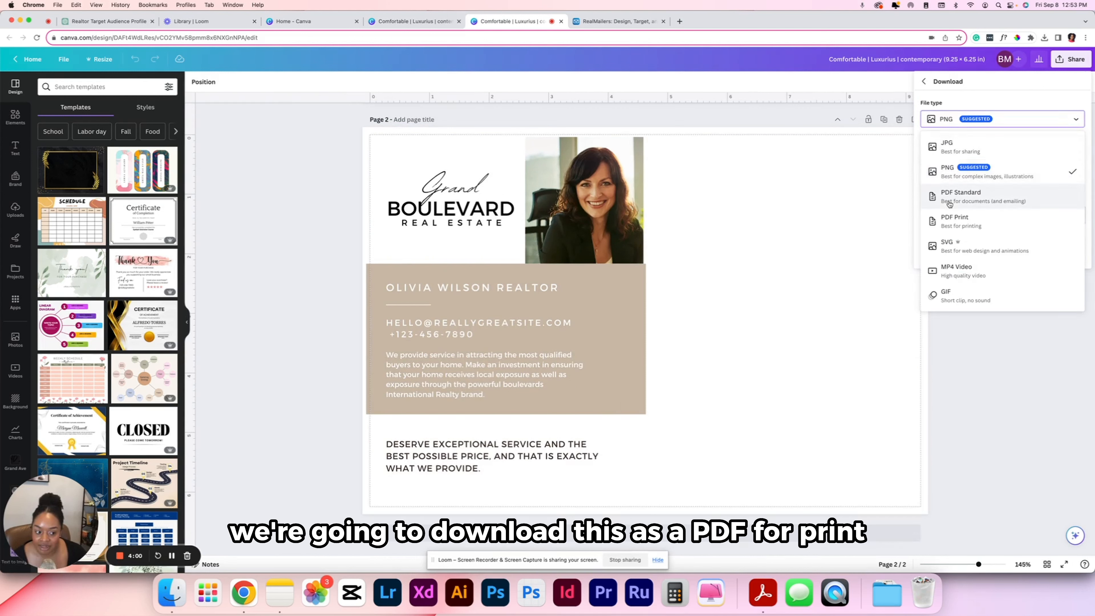
left_click(947, 220)
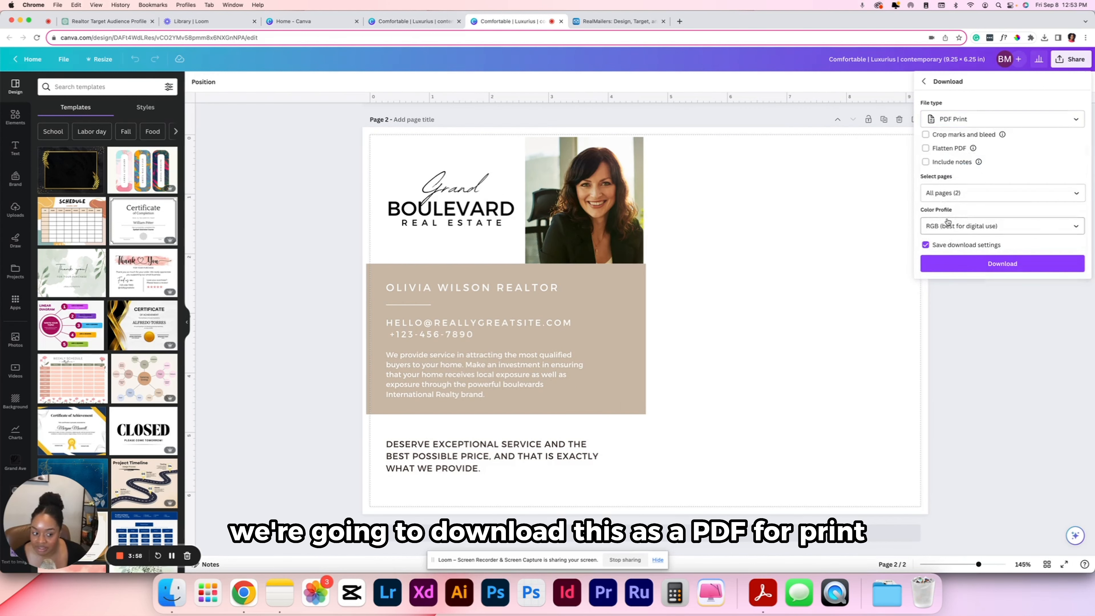
left_click(961, 226)
left_click(955, 273)
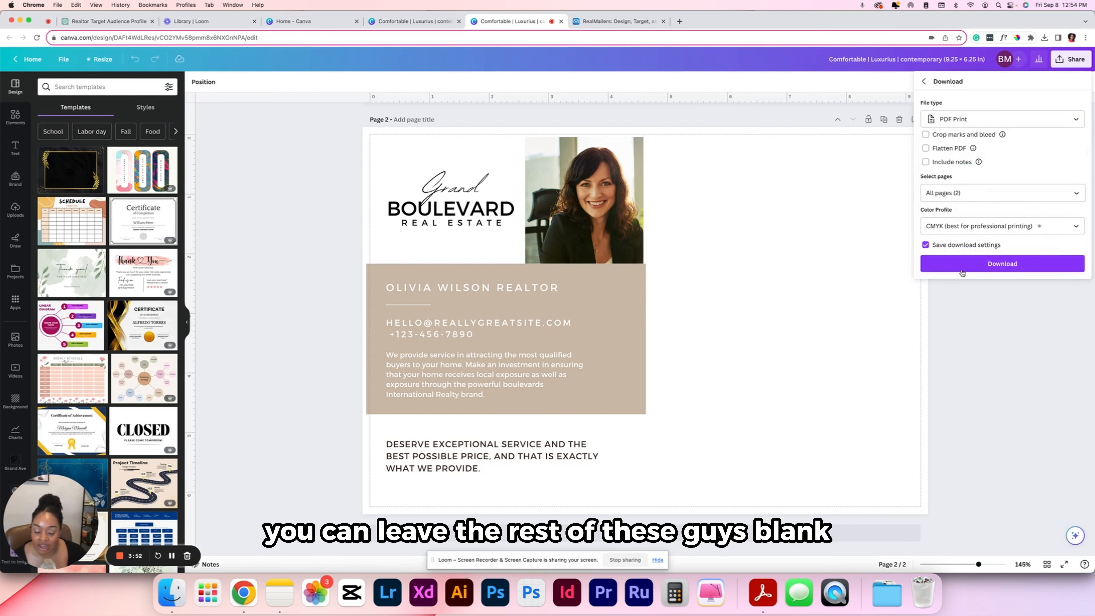
Limit the PDF download to page 1 so the sides are saved as separate files.
left_click(957, 192)
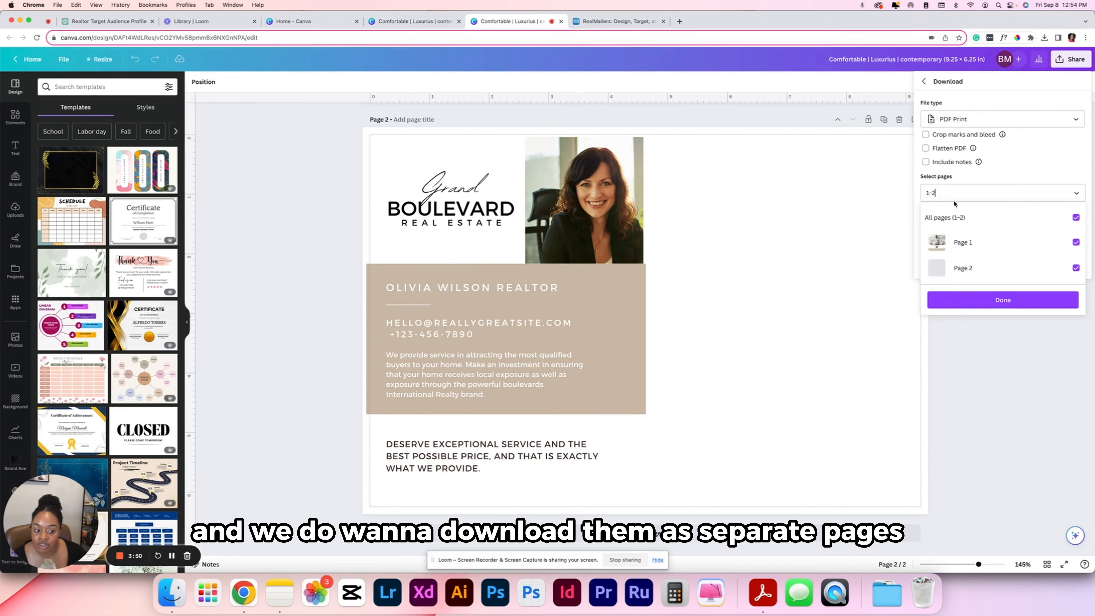
left_click(955, 219)
left_click(955, 240)
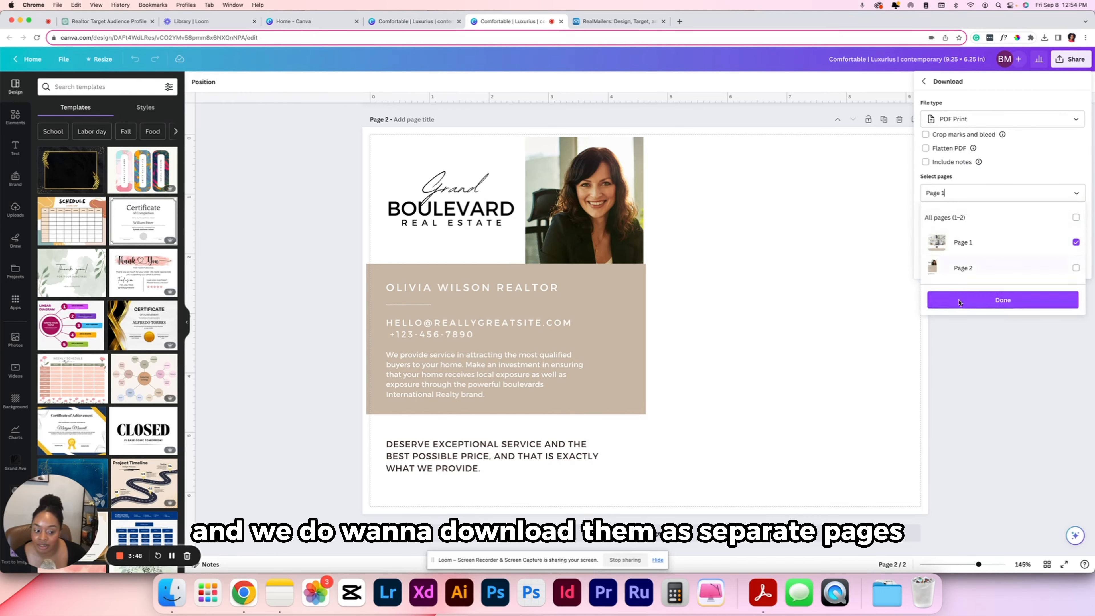
left_click(958, 300)
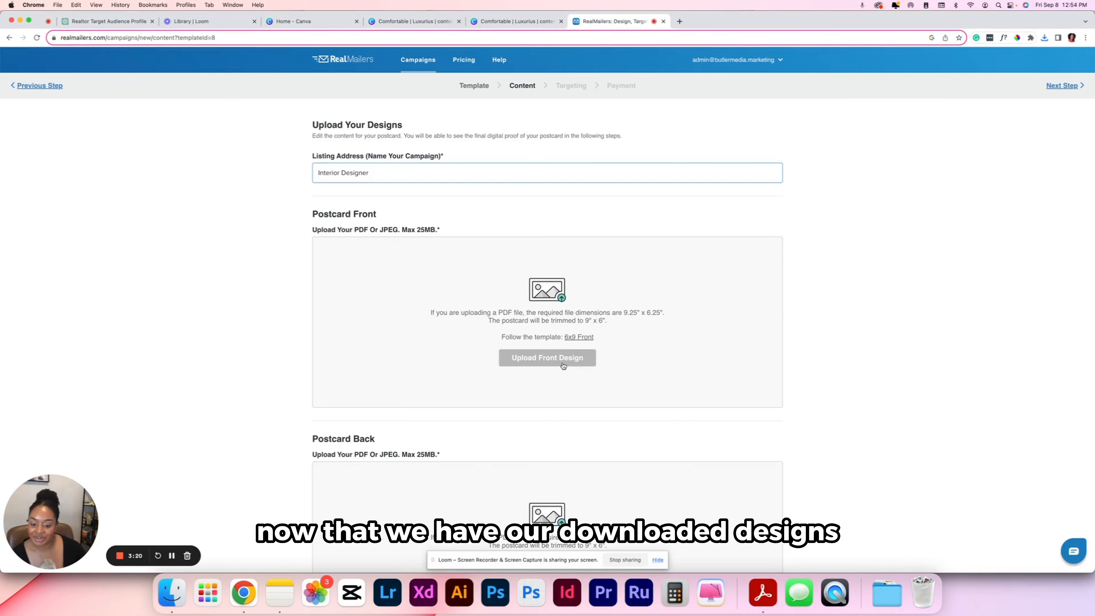
In RealMailers, upload the 9.25 × 6.25 in PDF without a number suffix from Downloads as the postcard front.
left_click(562, 365)
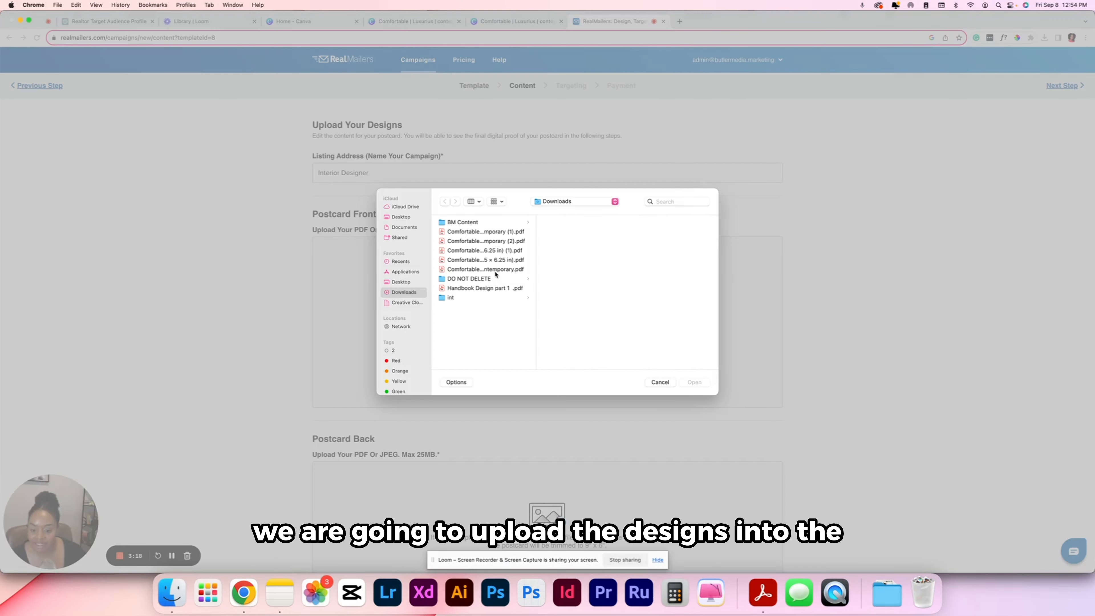
left_click(500, 251)
double_click(506, 260)
Upload the 9.25 × 6.25 in PDF ending in (1) from Downloads as the postcard back.
scroll(572, 460, "down", 3)
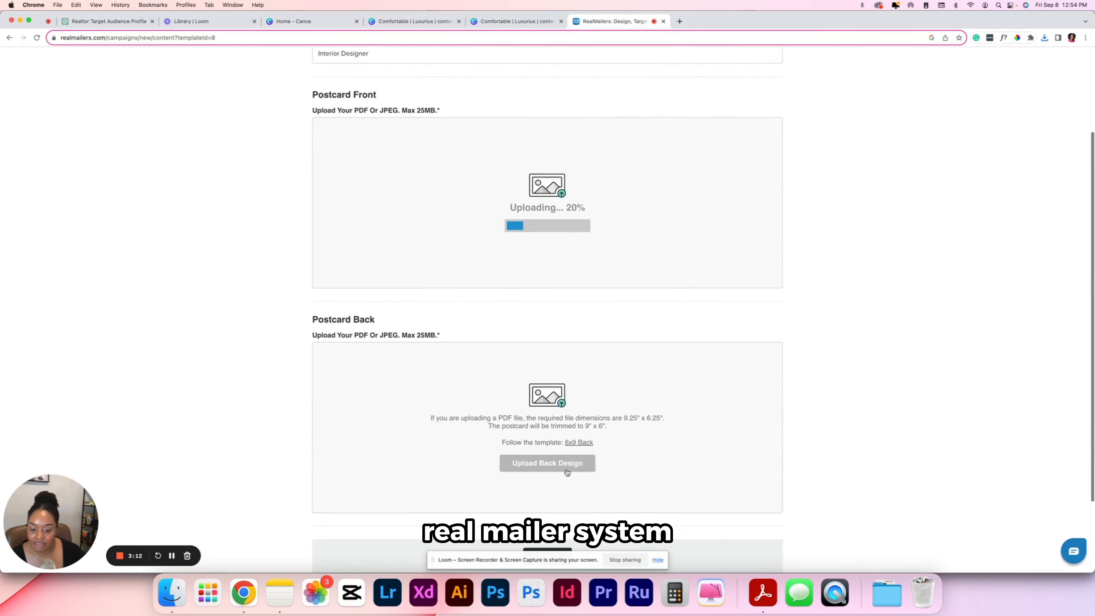
left_click(550, 463)
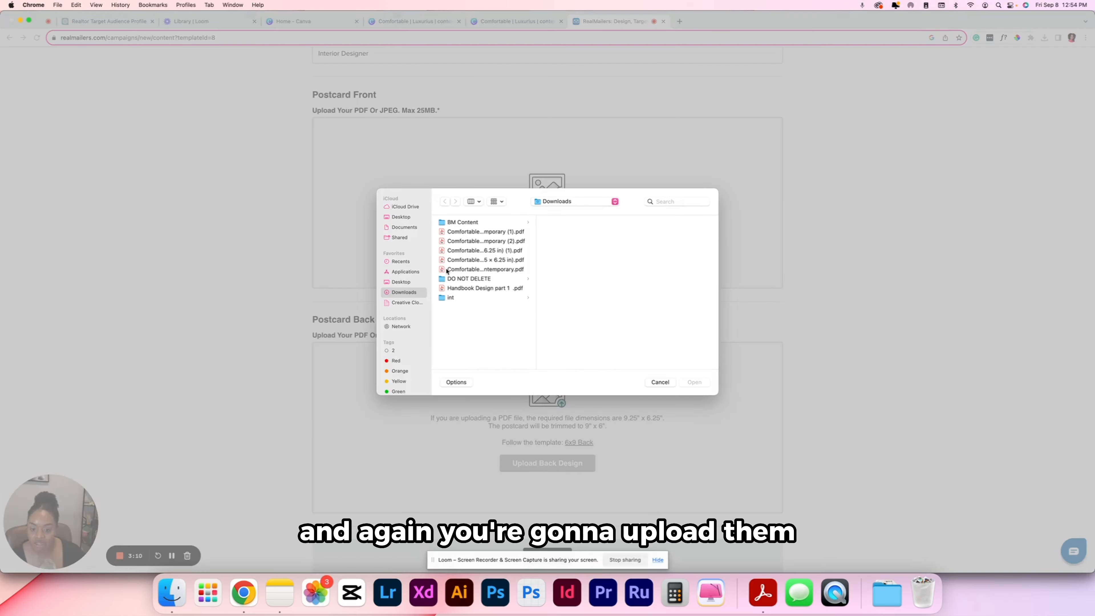
left_click(482, 251)
double_click(482, 252)
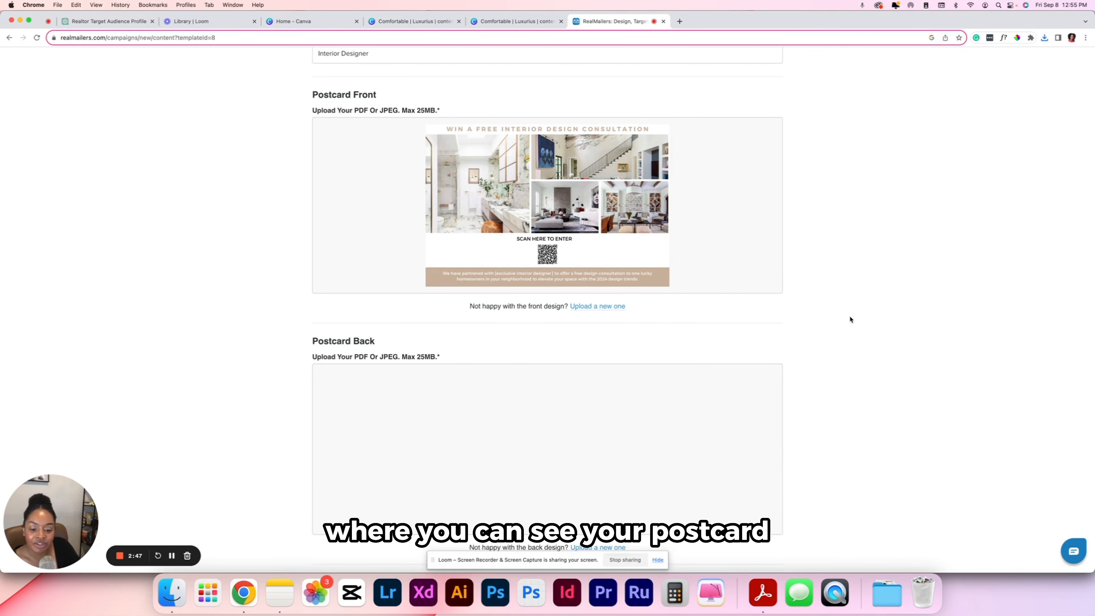
Review the front and back postcard previews and proceed to the Targeting stage.
scroll(850, 317, "down", 3)
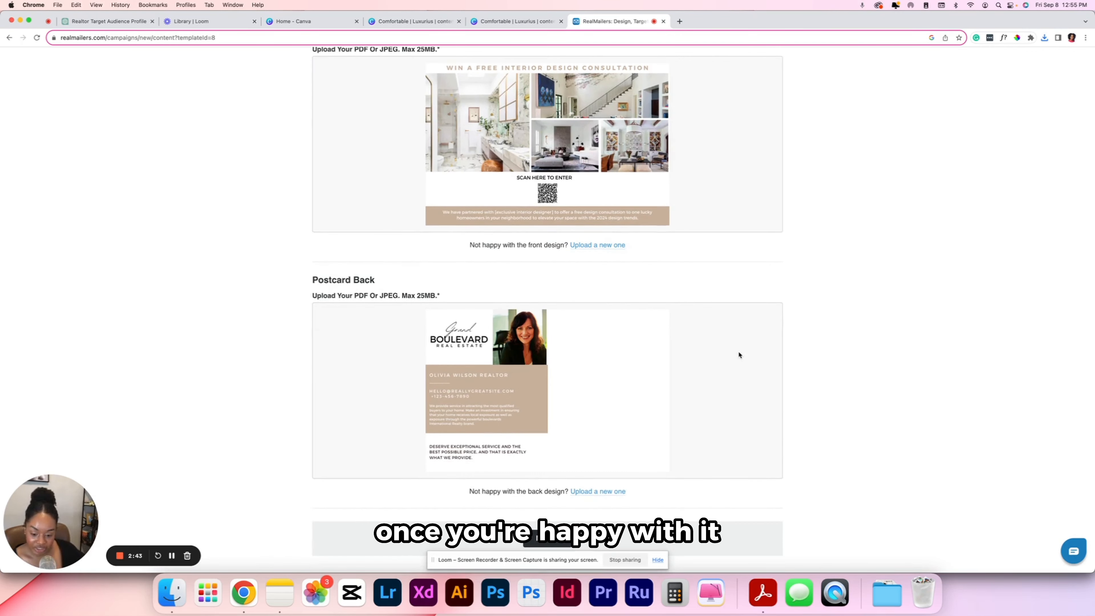
scroll(739, 350, "up", 5)
scroll(739, 350, "down", 7)
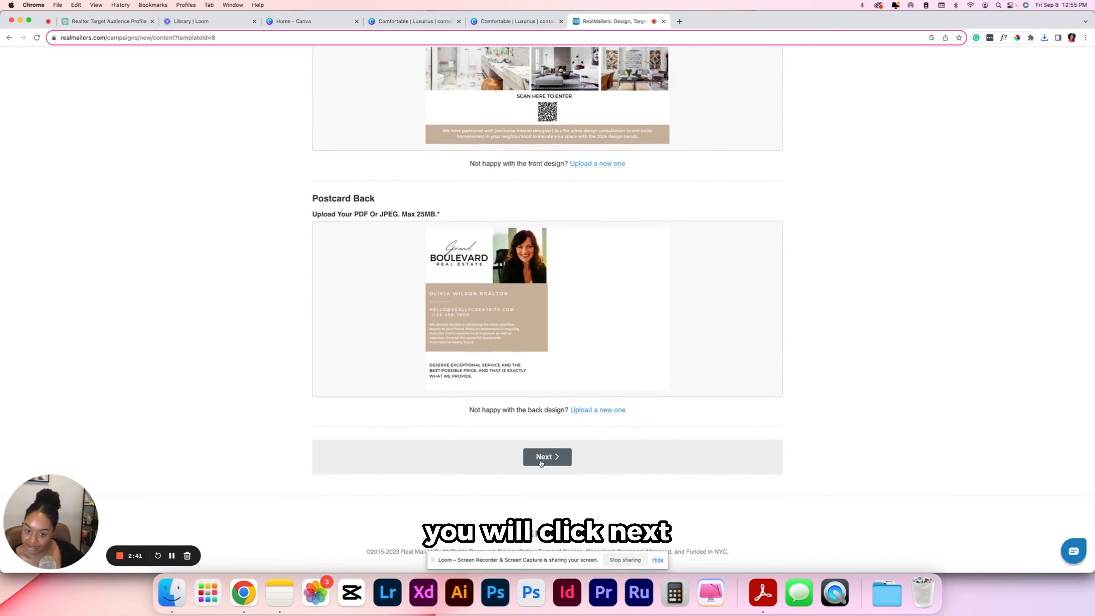
left_click(534, 456)
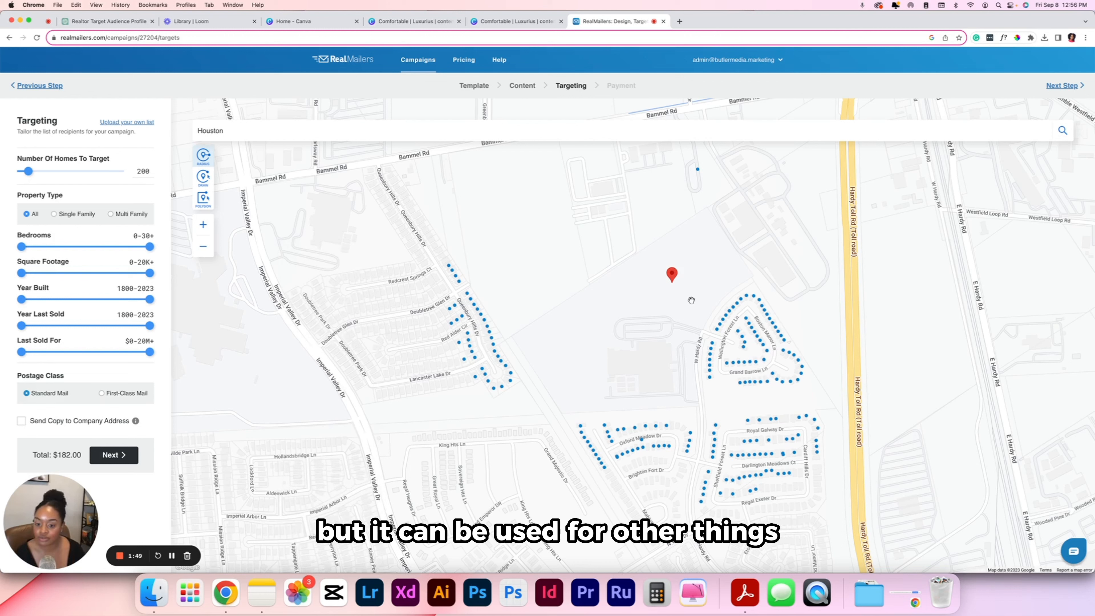
Set the mailing target location to The Woodlands, TX, USA and check the targeted addresses on the map.
double_click(358, 130)
type("Woo")
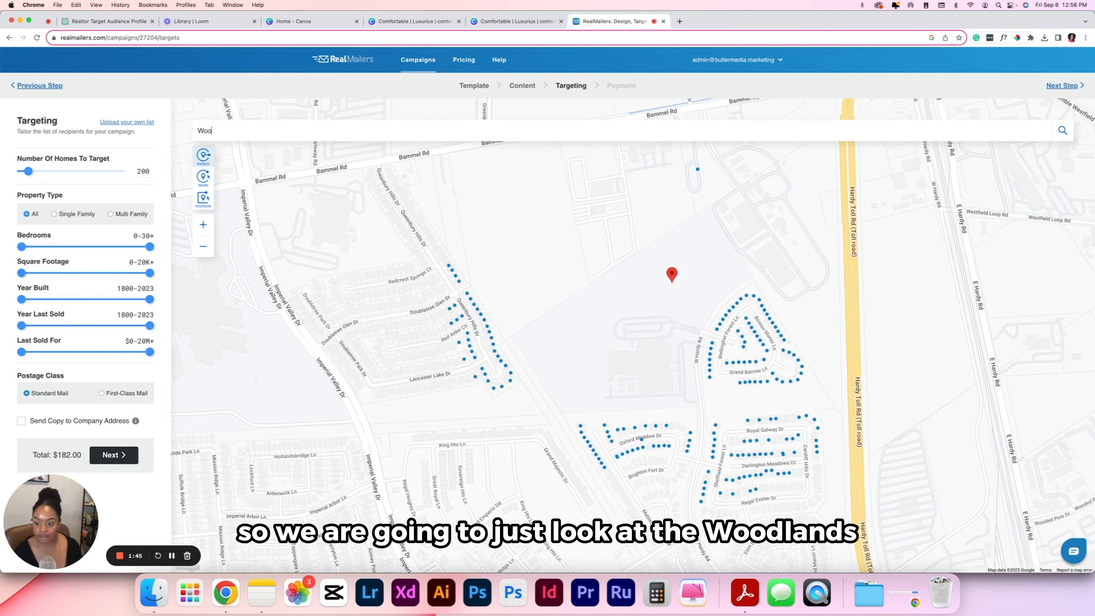
type("dlands")
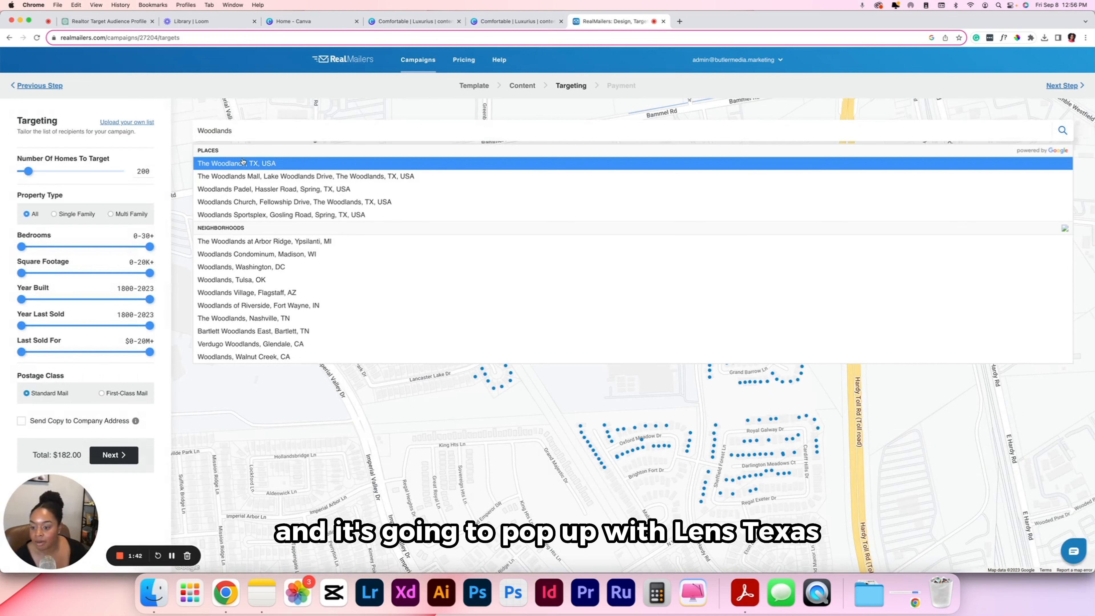
left_click(242, 163)
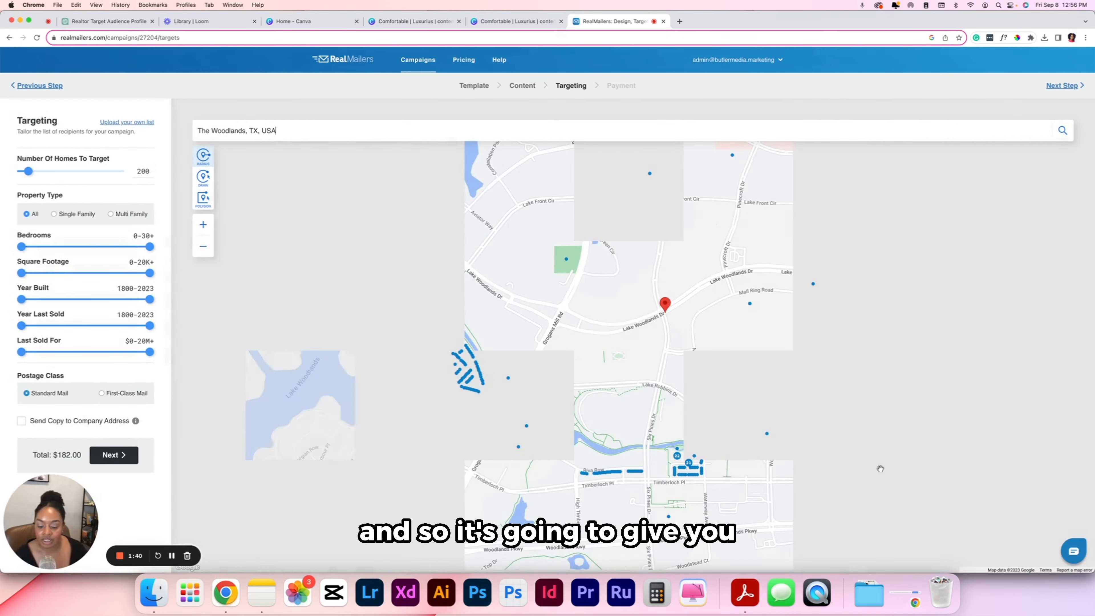
scroll(965, 372, "down", 2)
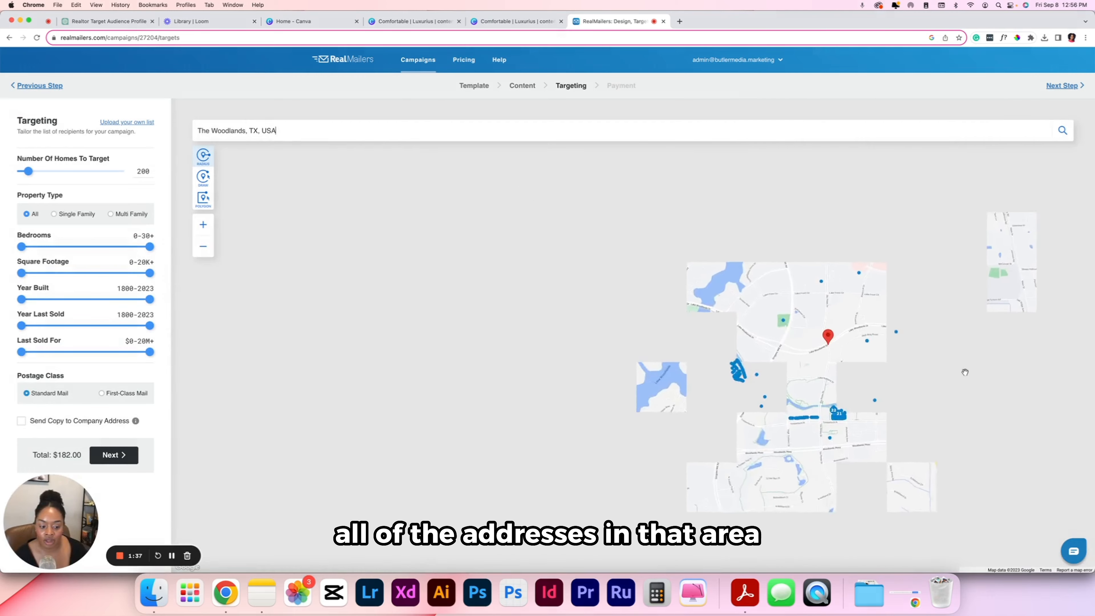
scroll(964, 372, "up", 2)
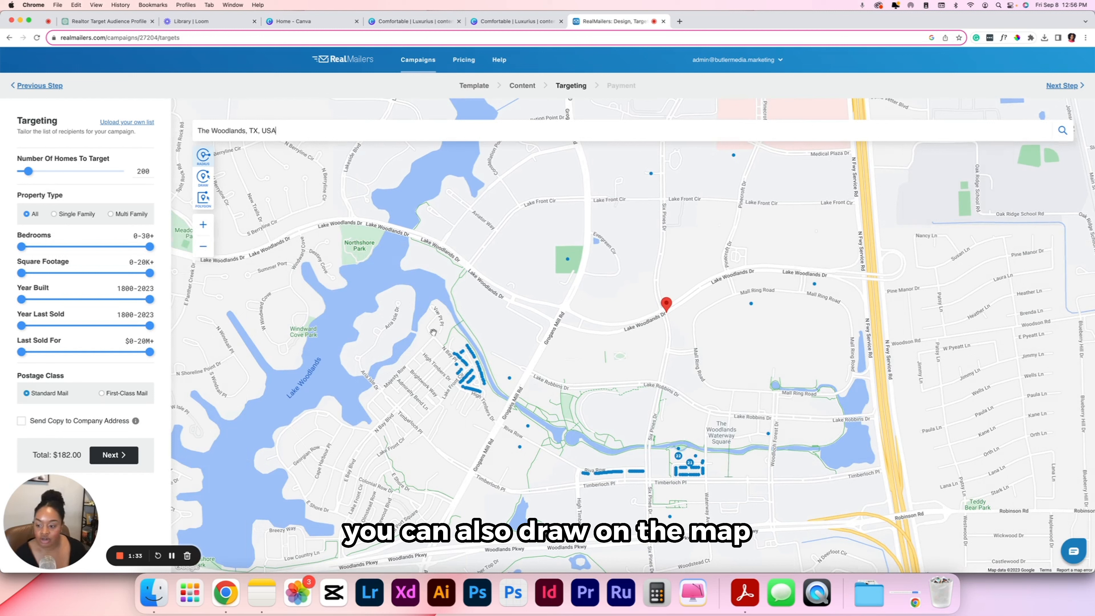
Draw a custom target area around the cluster of homes between Lake Front Cir and Grogans Mill Rd, and proceed to Payment.
left_click(205, 181)
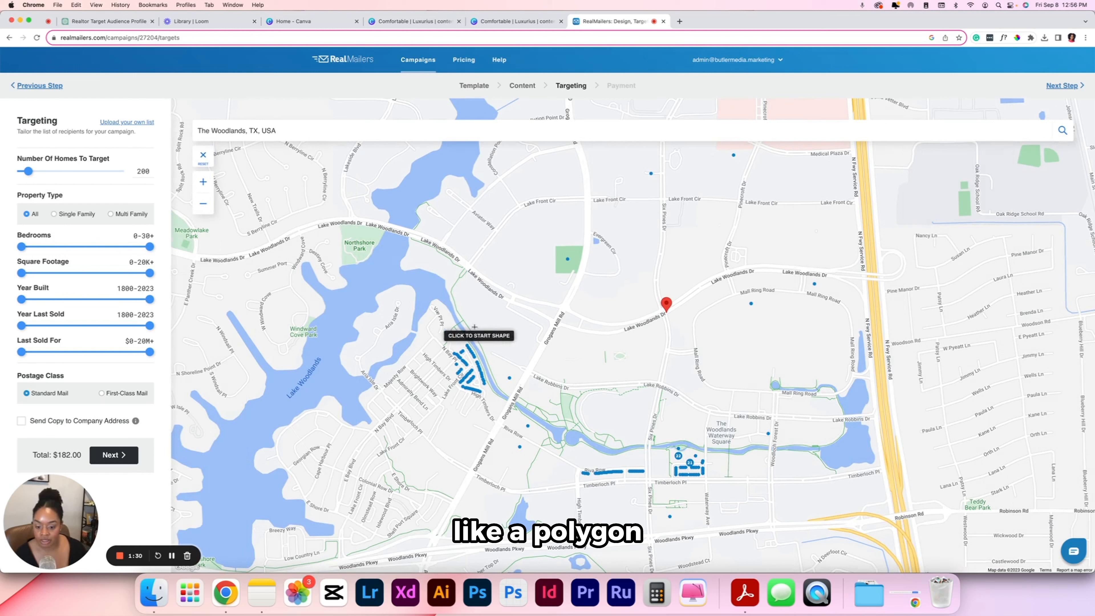
left_click(450, 320)
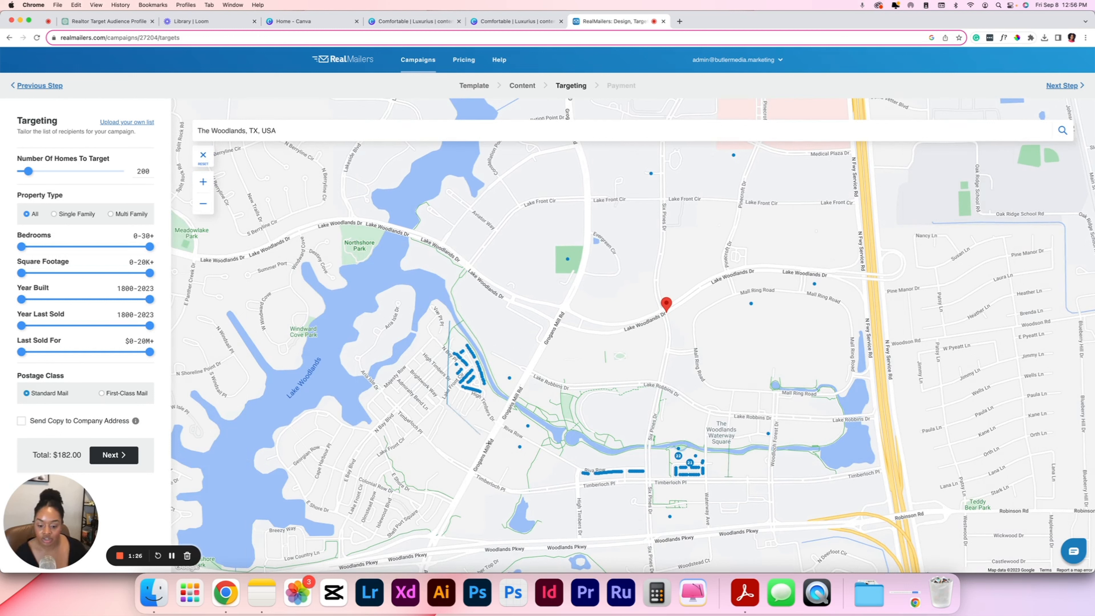
left_click_drag(488, 443, 532, 370)
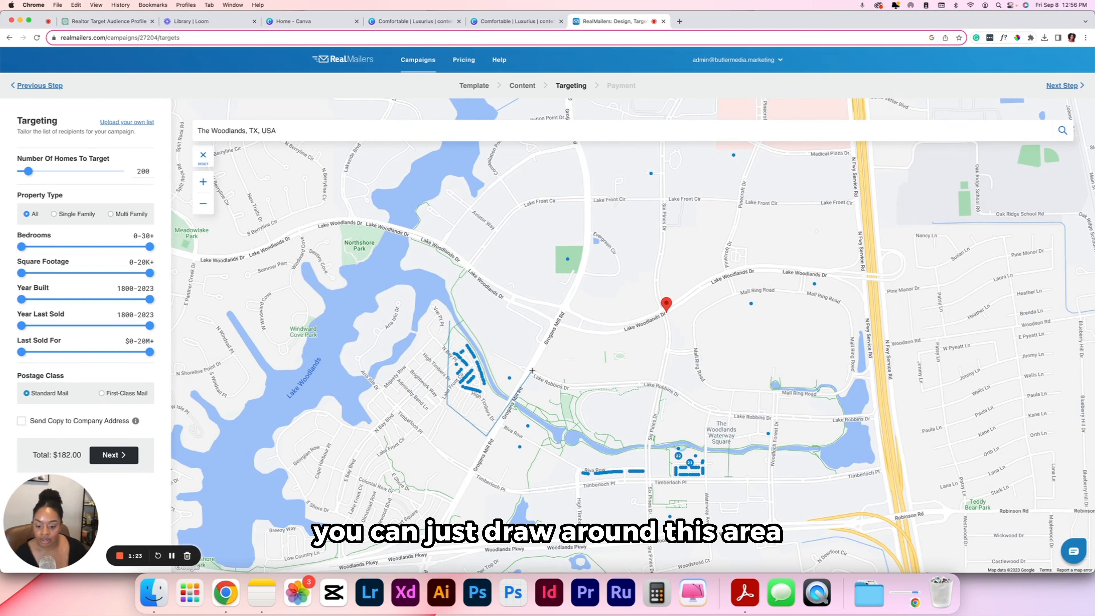
left_click_drag(498, 332, 449, 320)
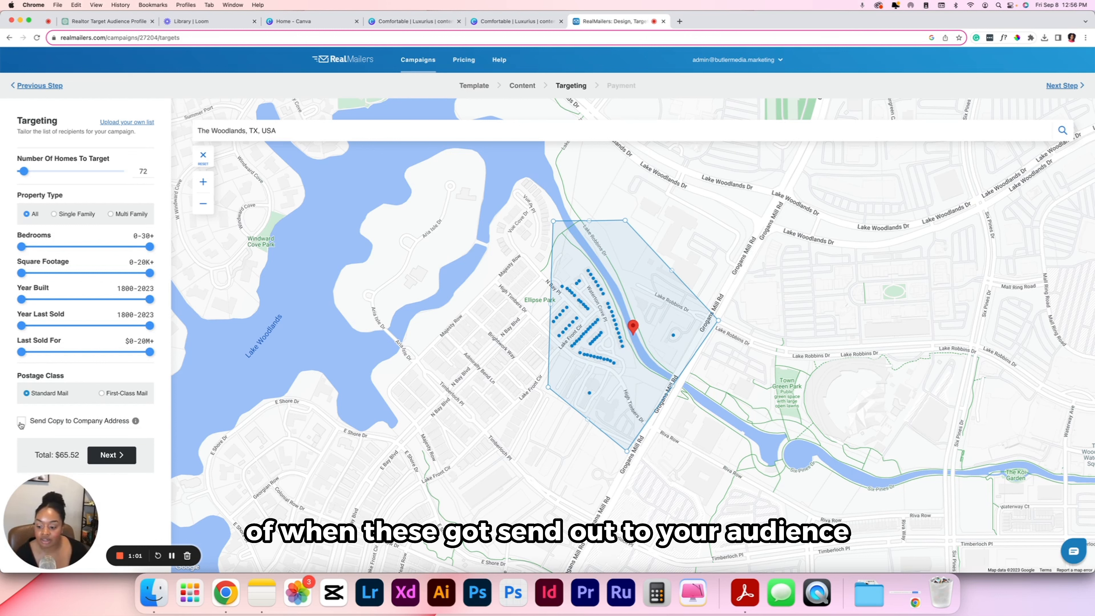
left_click(93, 454)
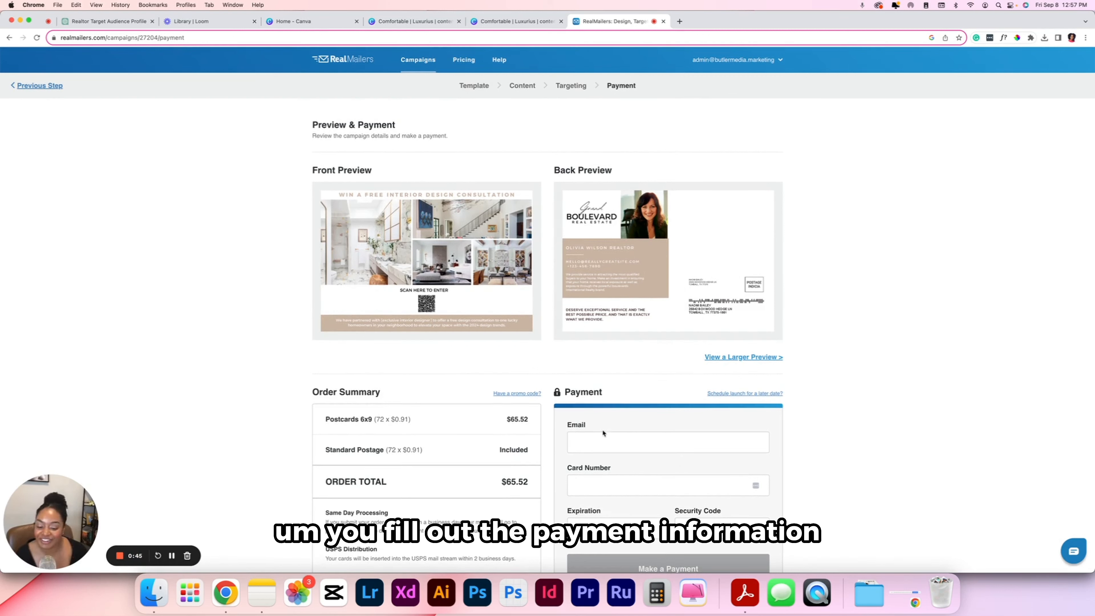
Review the order summary and the processing and delivery details, and return to the campaigns list without paying.
scroll(460, 545, "down", 3)
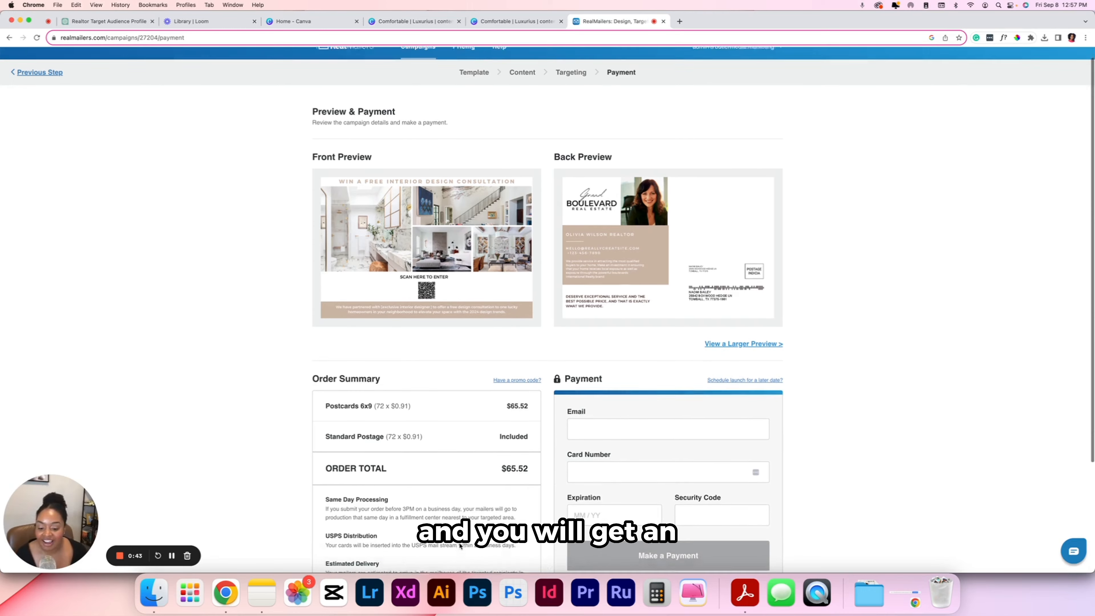
scroll(459, 544, "down", 2)
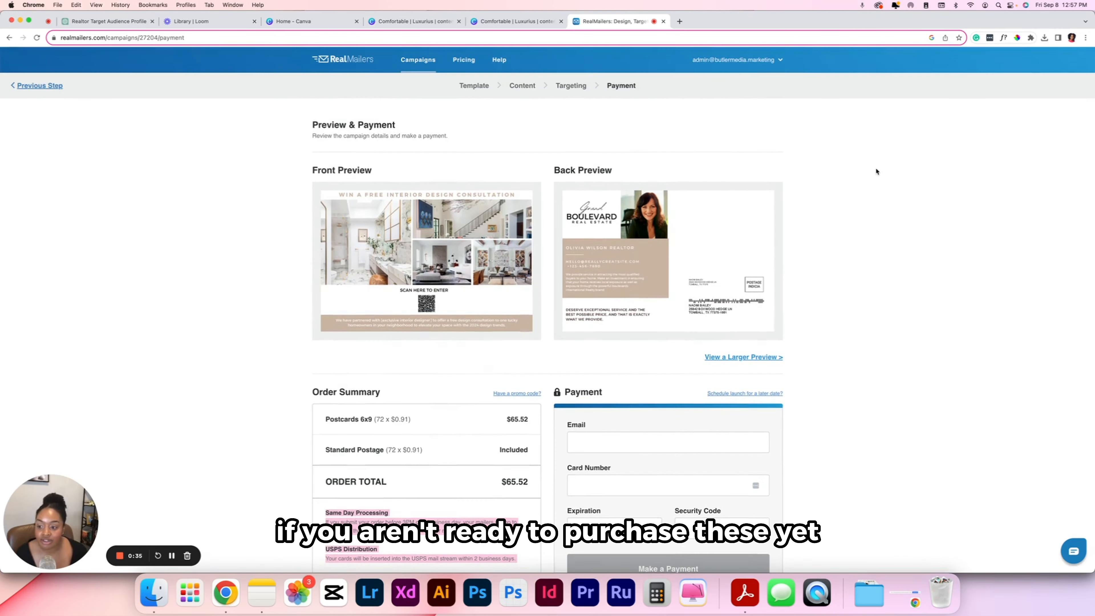
left_click(417, 61)
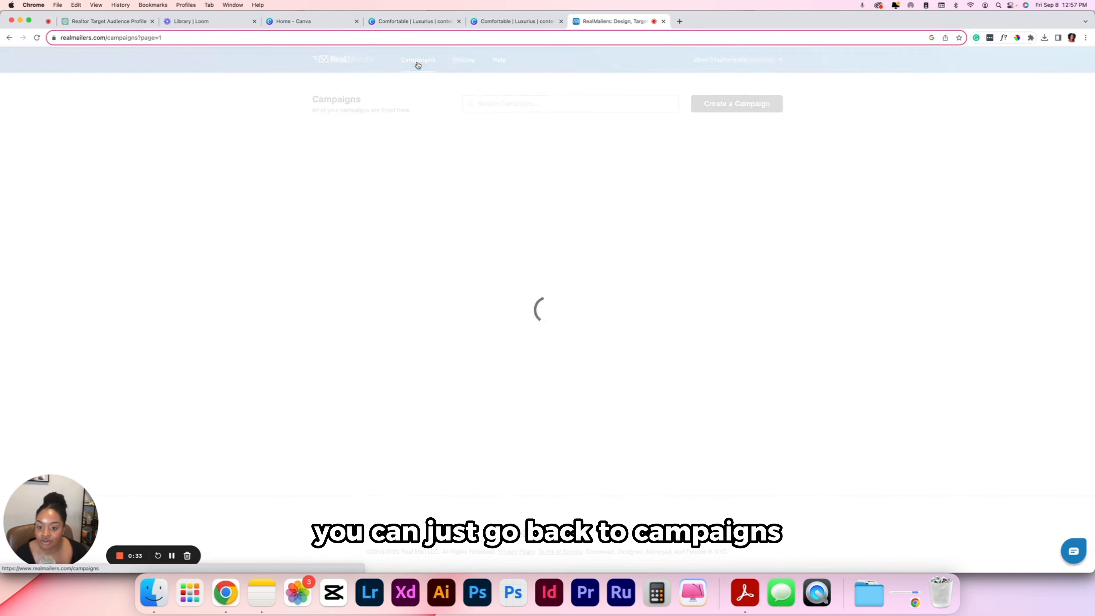